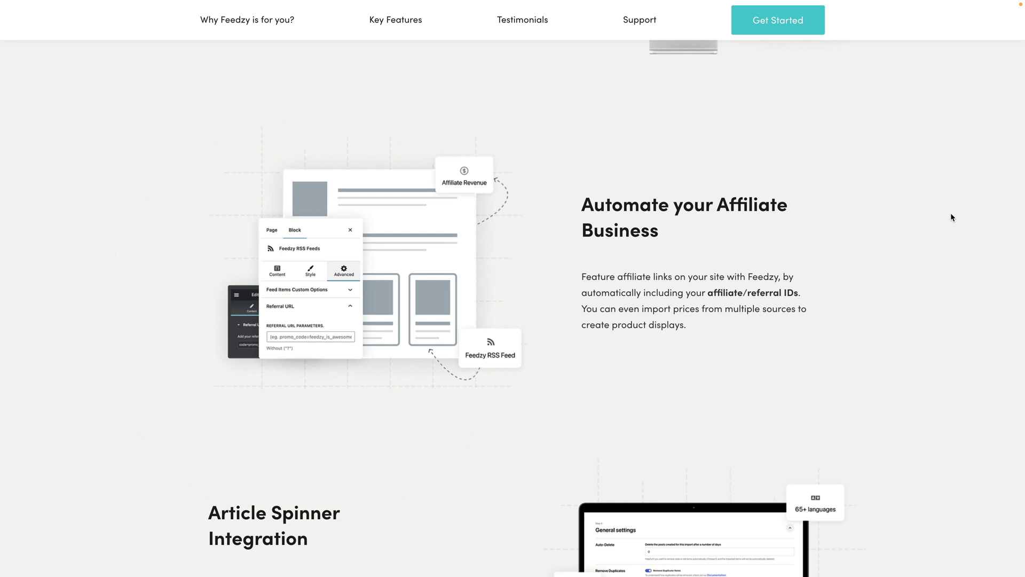
# Review the key features section of the Feedzy product page, including Feed to Post and affiliate automation
pyautogui.scroll(-6, 952, 217)
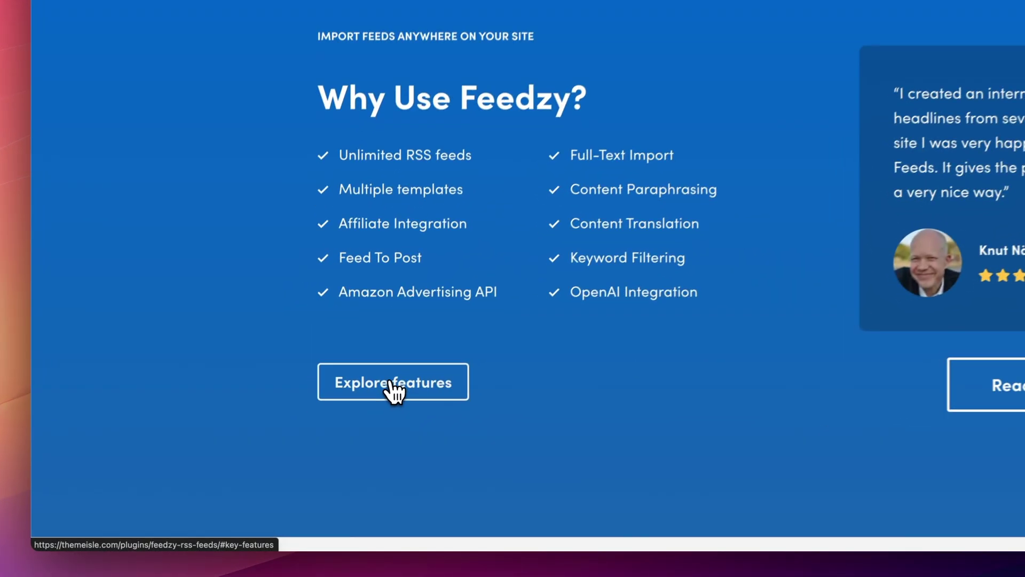
pyautogui.click(361, 423)
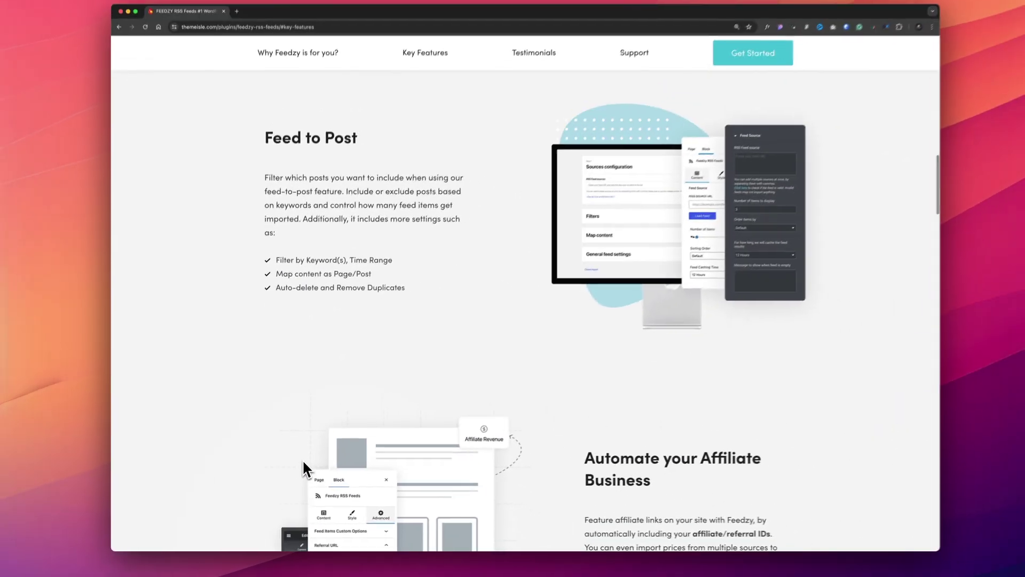
pyautogui.scroll(-2, 395, 380)
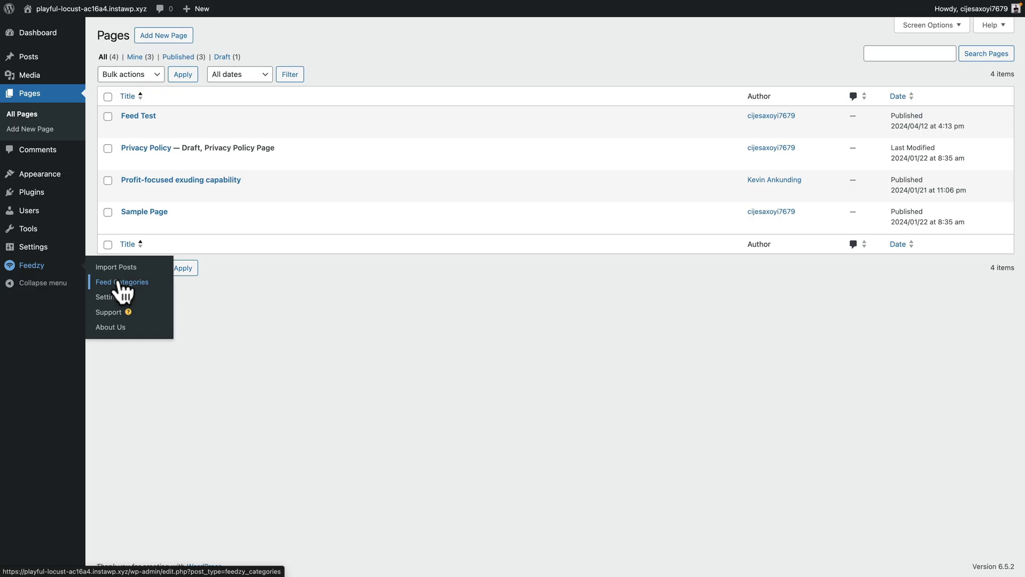
# Start a new Feedzy feed category in the WordPress dashboard and title it "CSS Tutorials"
pyautogui.click(122, 283)
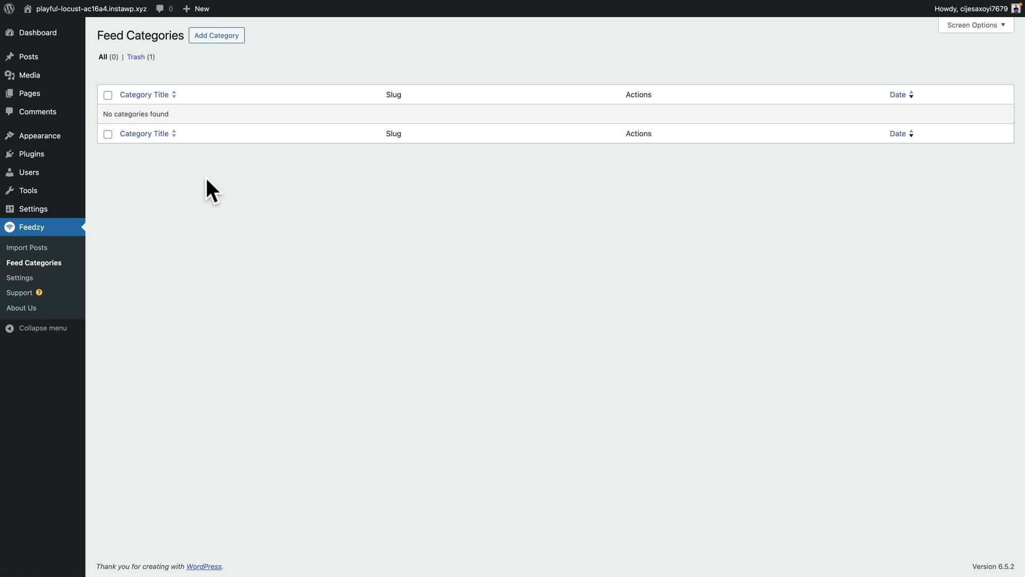
pyautogui.click(208, 35)
pyautogui.click(163, 62)
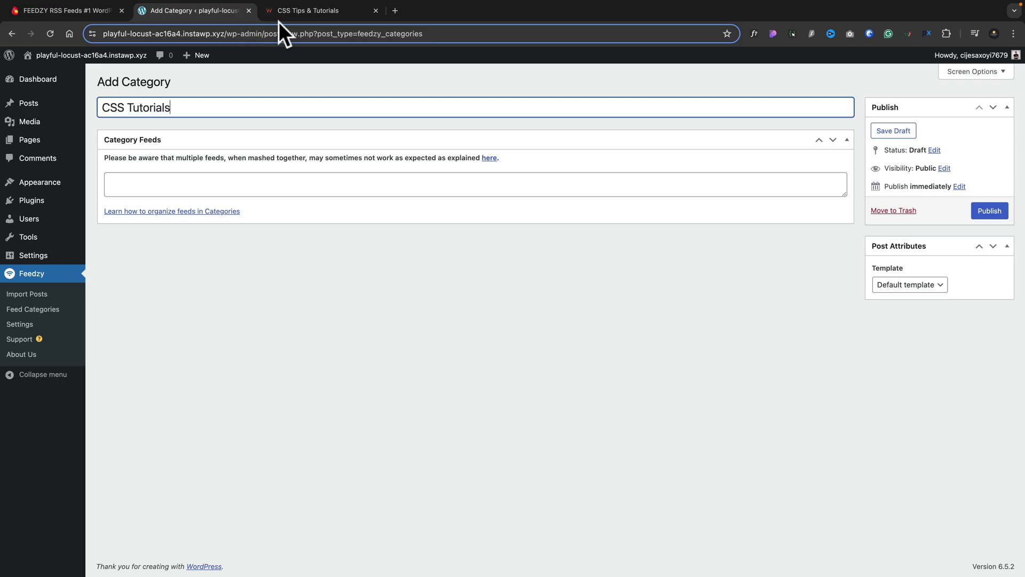
pyautogui.click(287, 12)
pyautogui.click(266, 36)
pyautogui.press('super+c')
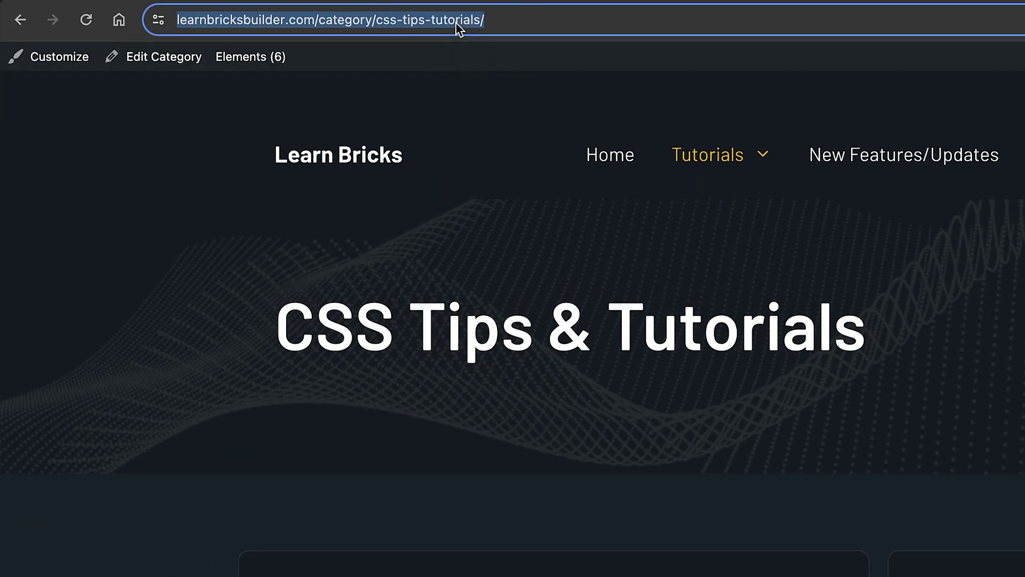
pyautogui.click(203, 10)
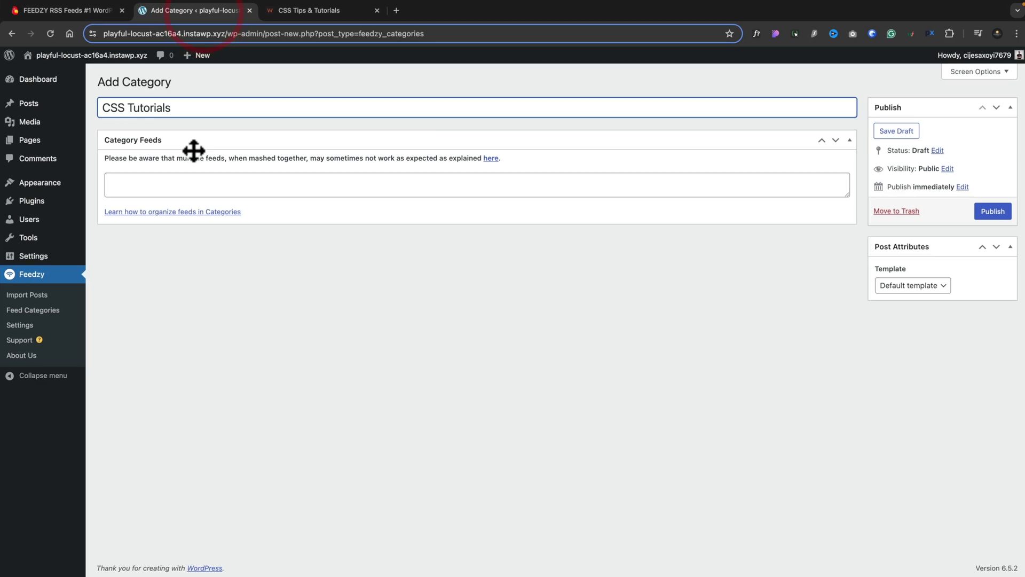
pyautogui.click(153, 182)
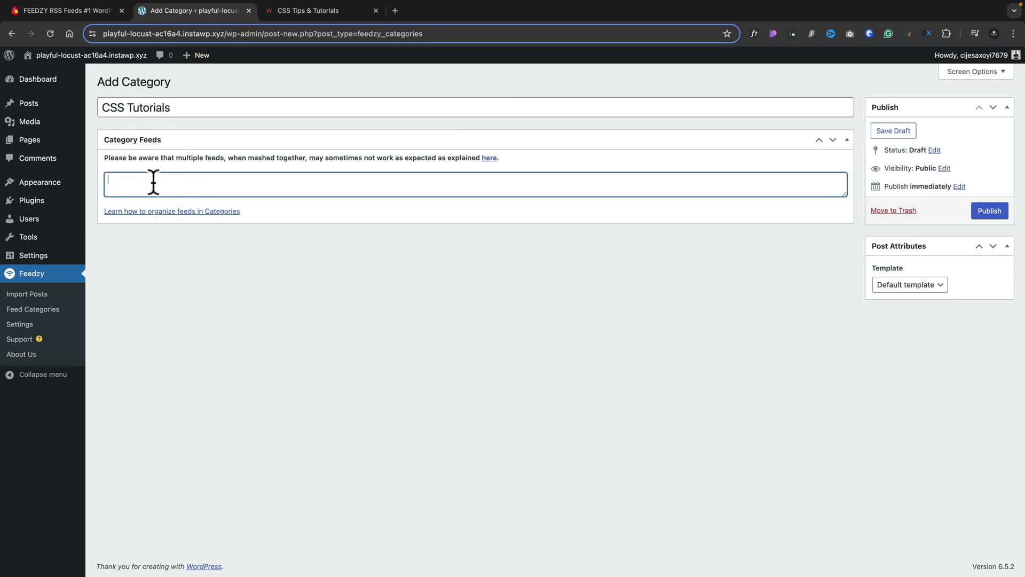
pyautogui.write('https://learn.bricksbuilder.com/category/css-tips-tutorials/')
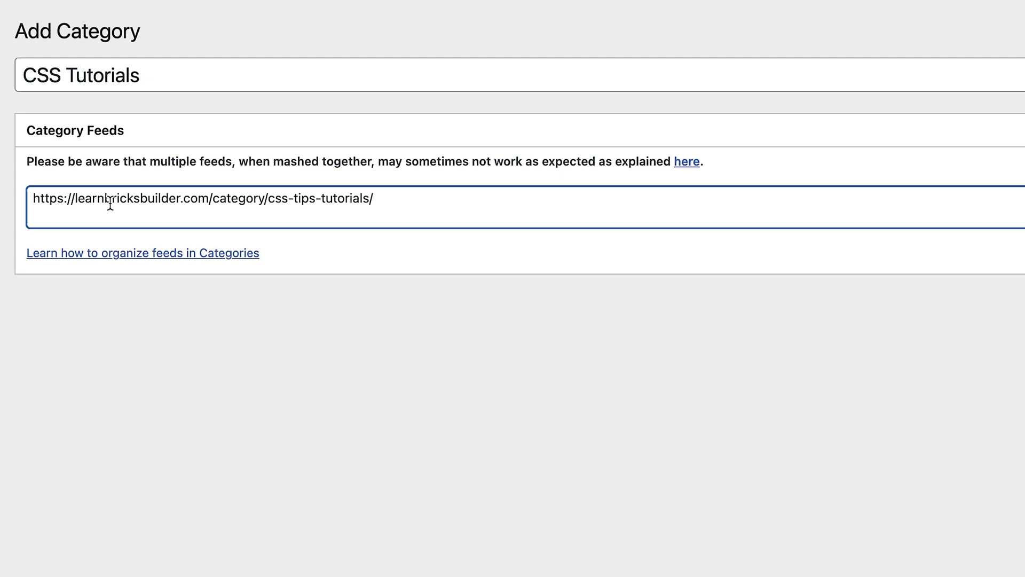
pyautogui.write('feed')
# Try adding a second comma-separated feed URL to the category feeds, and remove it again
pyautogui.write(',')
pyautogui.press('super+v')
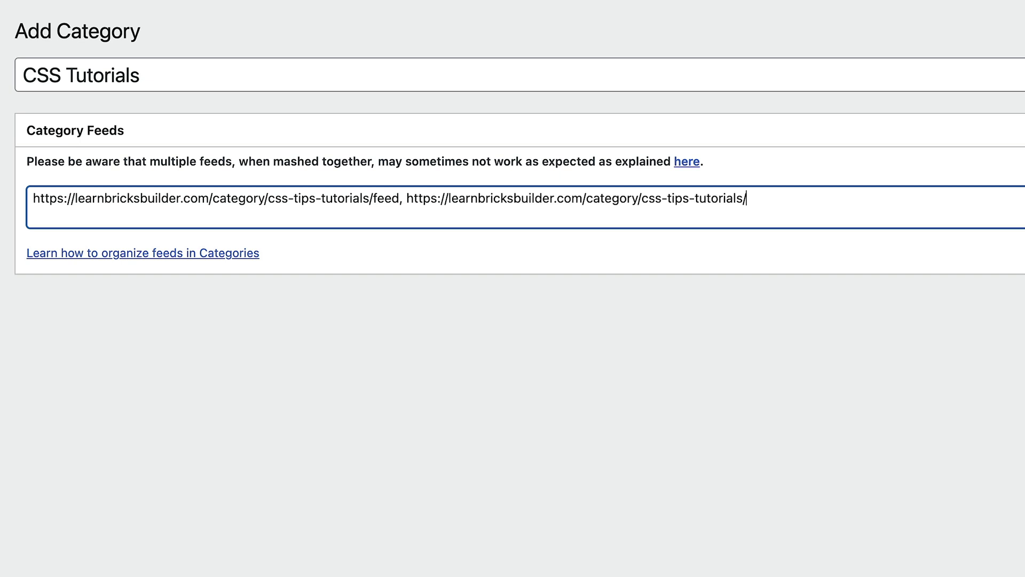
pyautogui.write('/feed')
pyautogui.moveTo(400, 200); pyautogui.dragTo(762, 267)
pyautogui.press('super+c')
pyautogui.press('BackSpace')
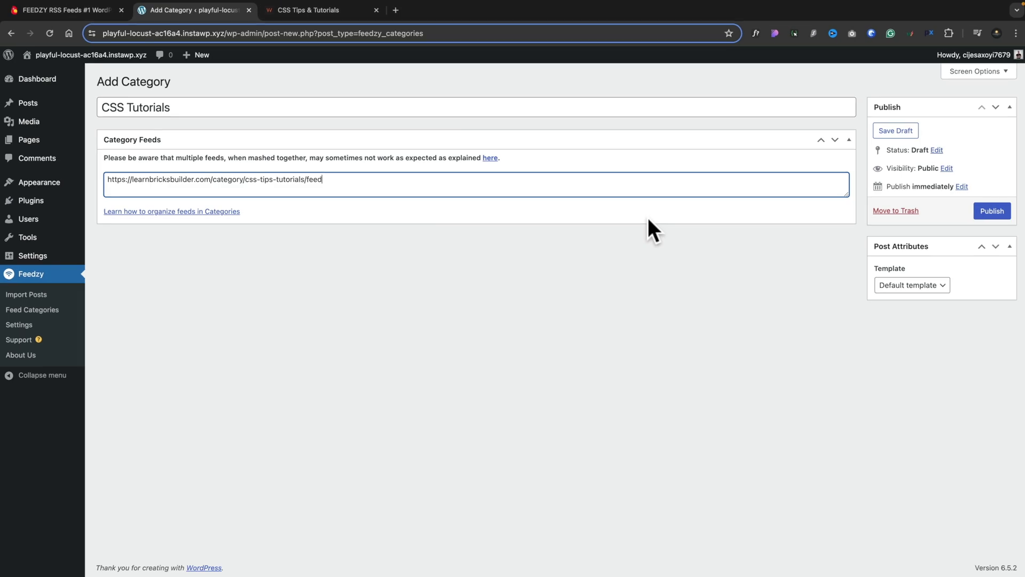
# Publish the CSS Tutorials category and run Validate & Clean on it in the feed categories list
pyautogui.click(991, 211)
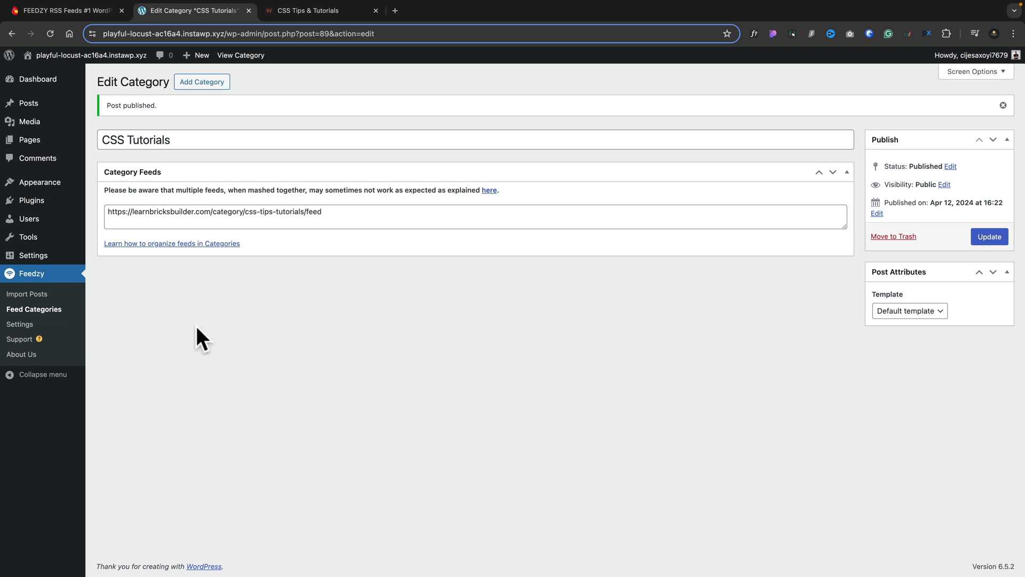
pyautogui.click(39, 310)
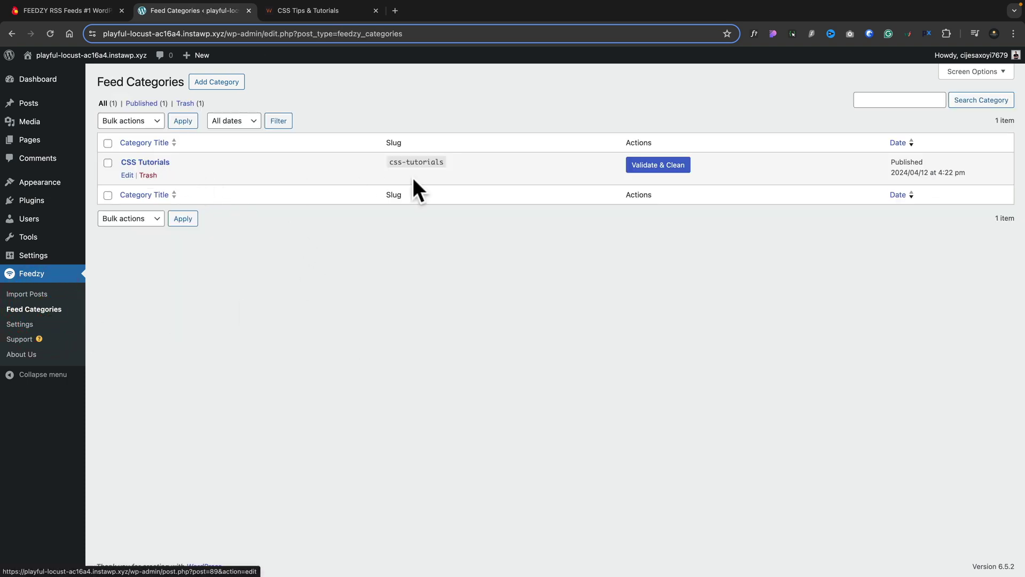
pyautogui.click(644, 169)
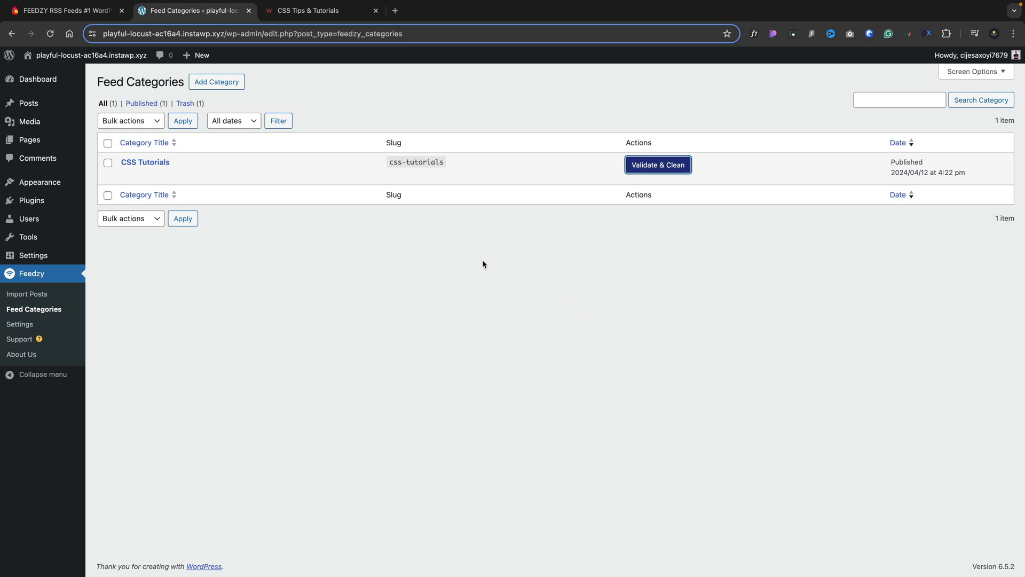
# Open the Feed Test page for editing and insert a Row block below its title
pyautogui.click(31, 144)
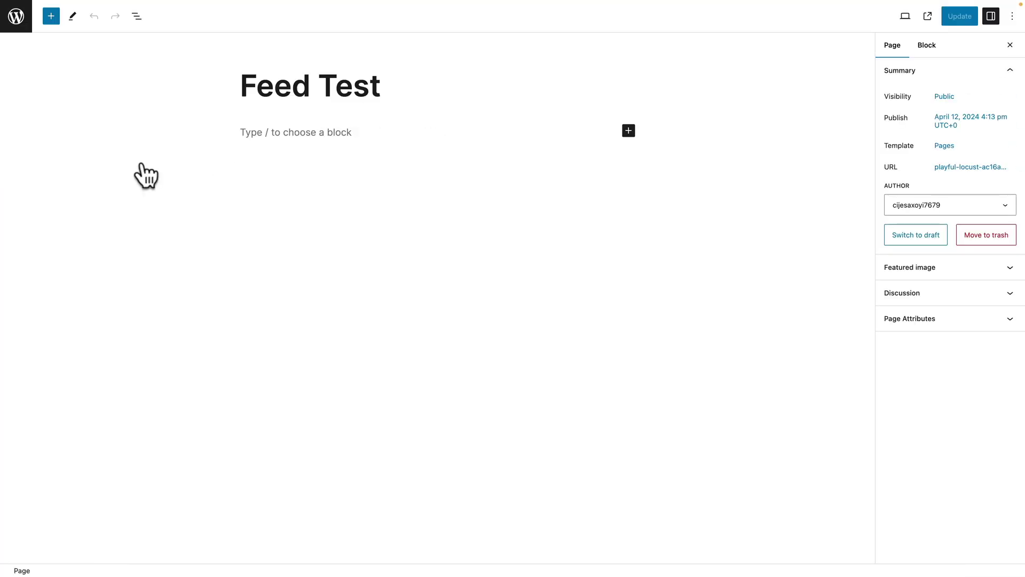
pyautogui.click(51, 16)
pyautogui.click(57, 48)
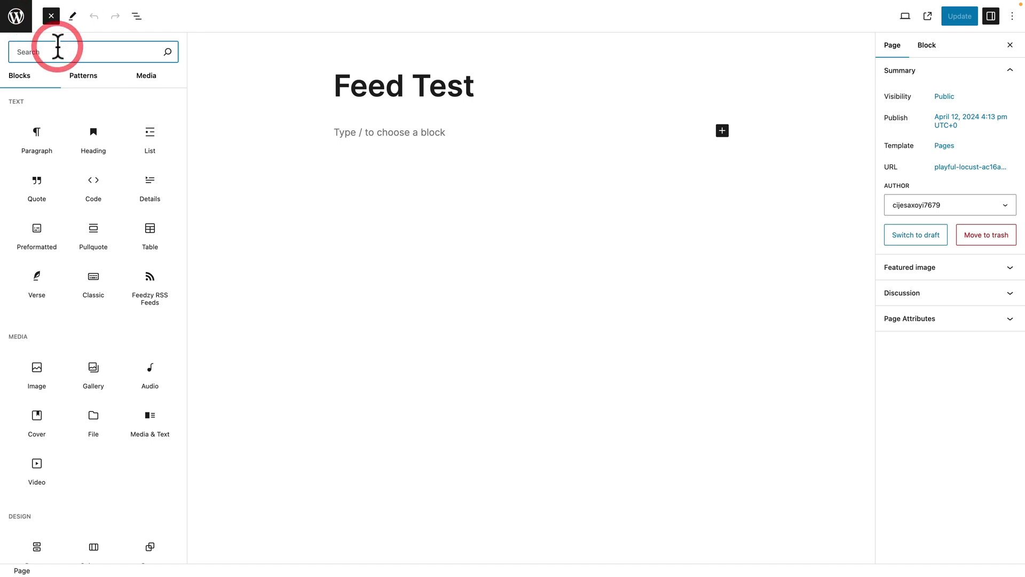
pyautogui.write('row')
pyautogui.click(35, 115)
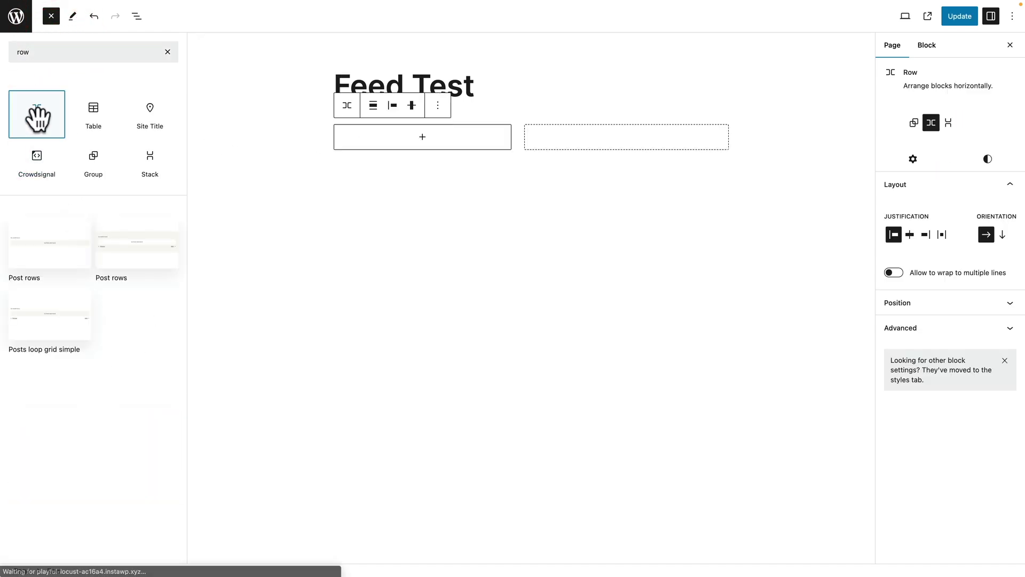
# Set the Row block's alignment to Wide width
pyautogui.click(377, 104)
pyautogui.click(280, 104)
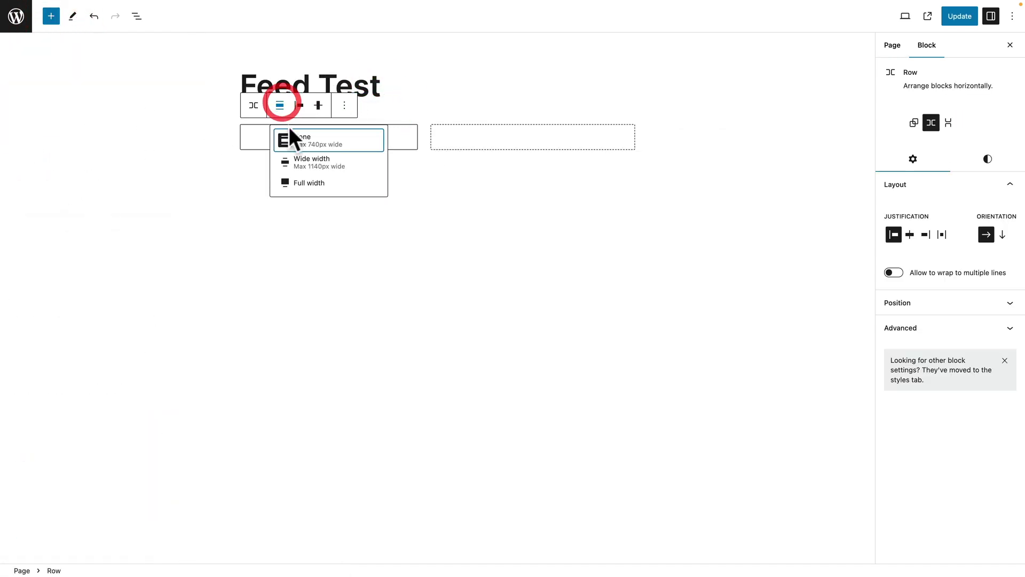
pyautogui.click(317, 160)
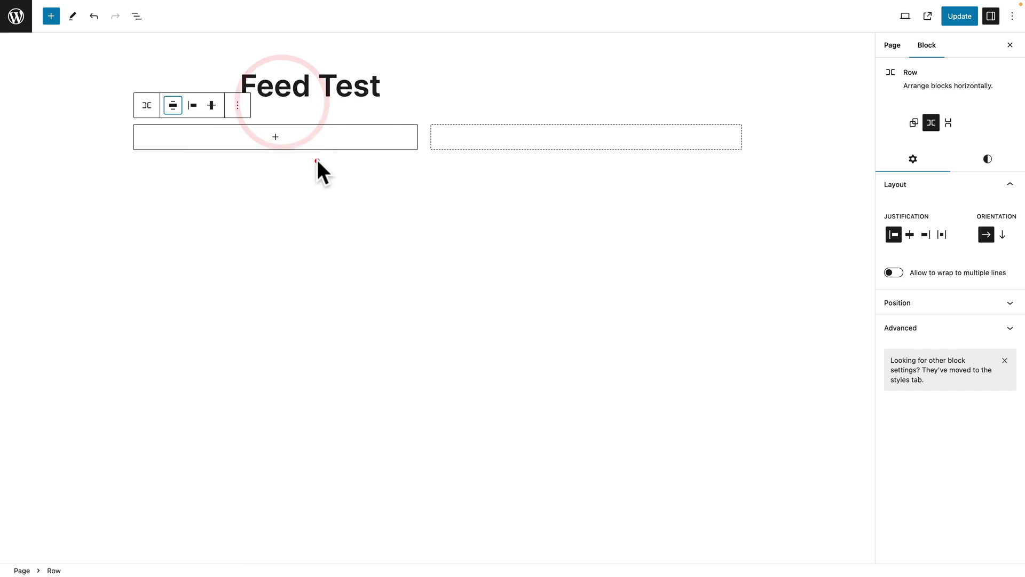
# Add a Feedzy RSS Feeds block inside the row
pyautogui.click(272, 139)
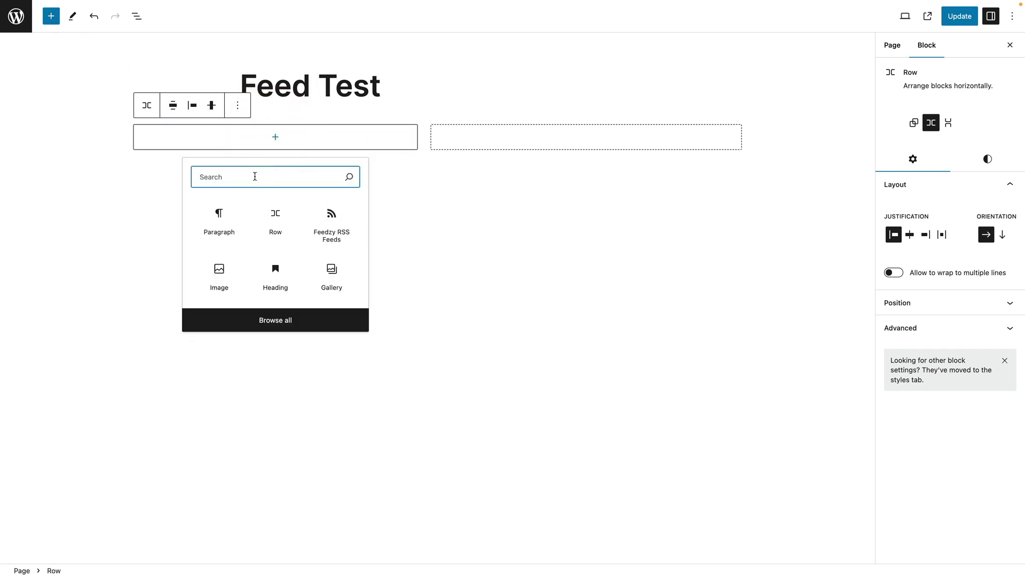
pyautogui.write('feed')
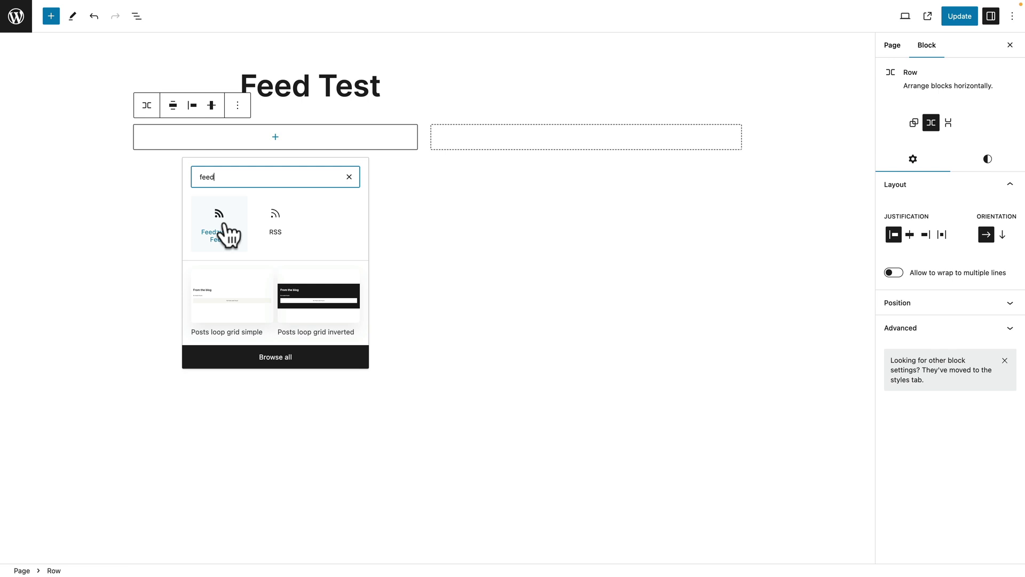
pyautogui.click(226, 225)
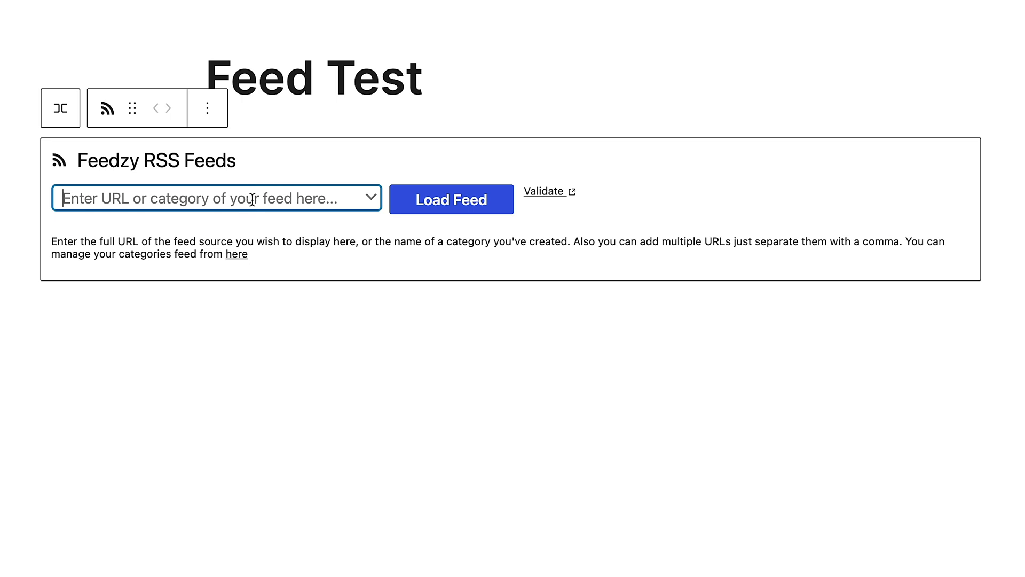
pyautogui.press('super+v')
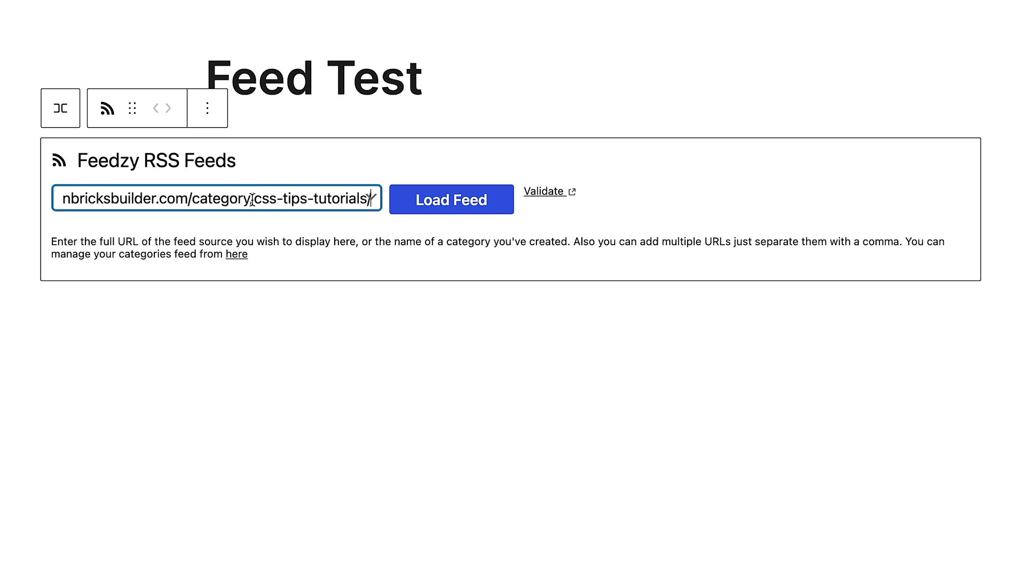
pyautogui.write('feed')
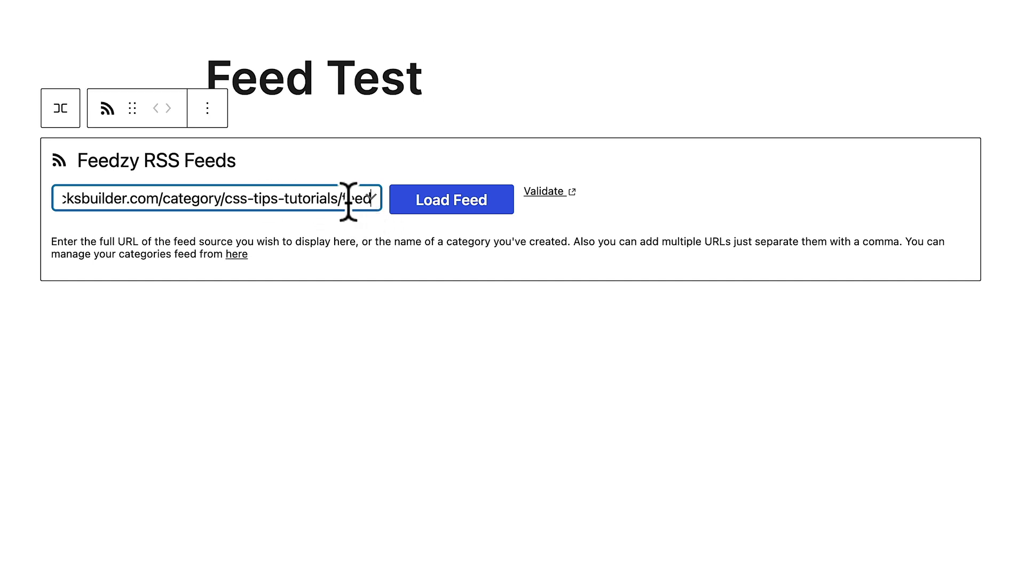
pyautogui.moveTo(344, 197); pyautogui.dragTo(368, 201)
pyautogui.press('BackSpace')
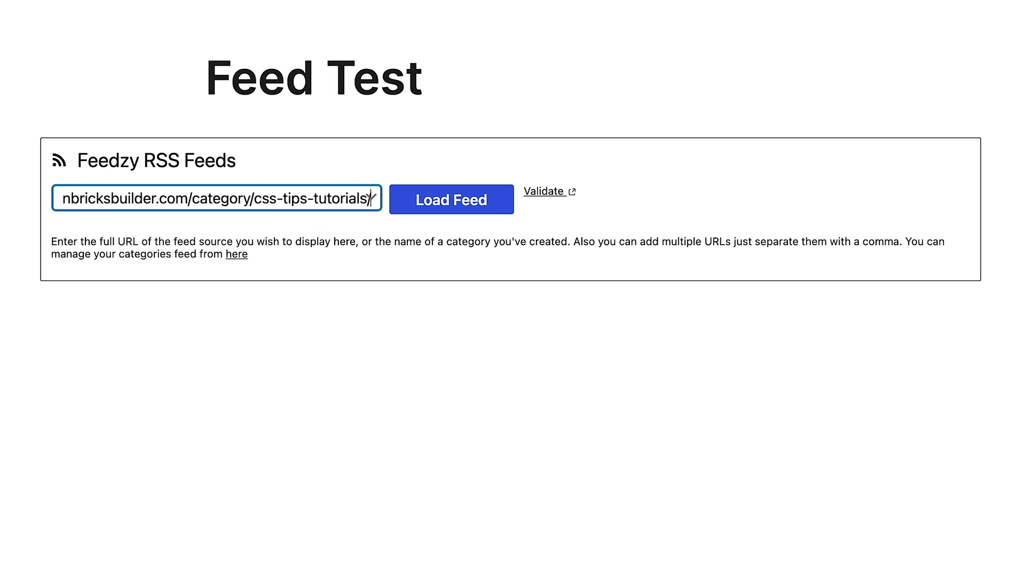
# Choose the css-tutorials category as the Feedzy block's source and load the feed
pyautogui.click(374, 197)
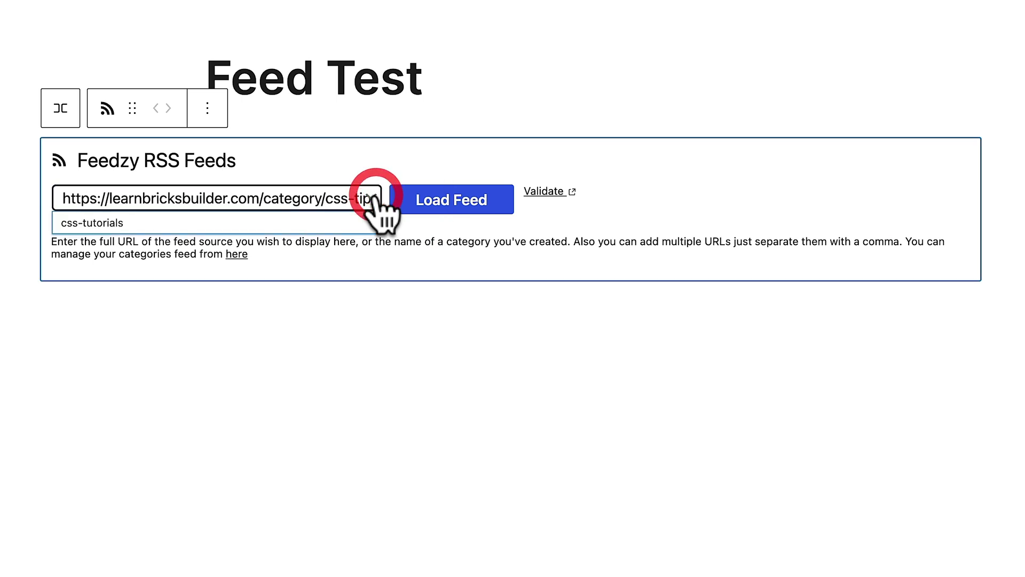
pyautogui.click(112, 223)
pyautogui.click(467, 211)
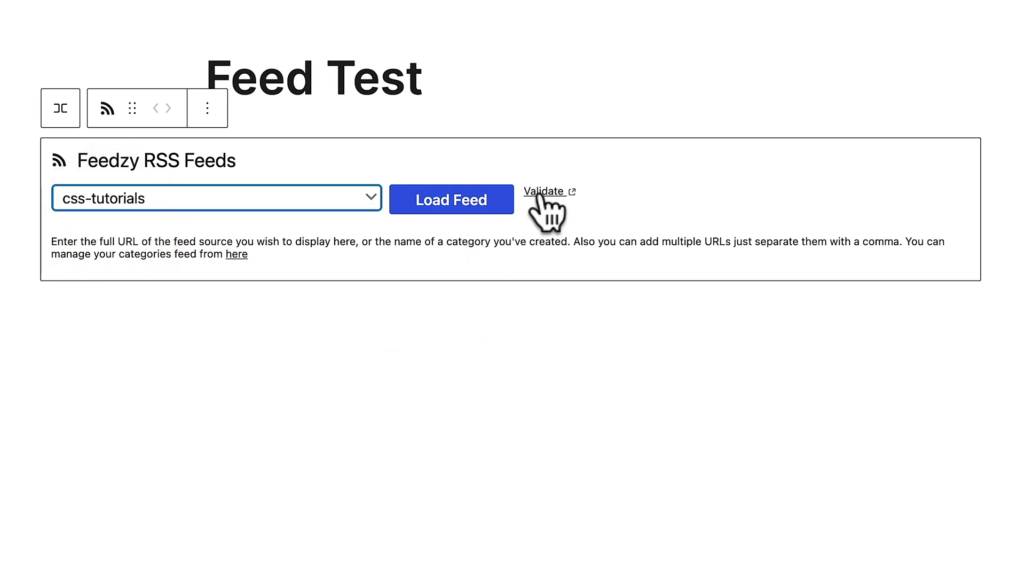
pyautogui.click(439, 195)
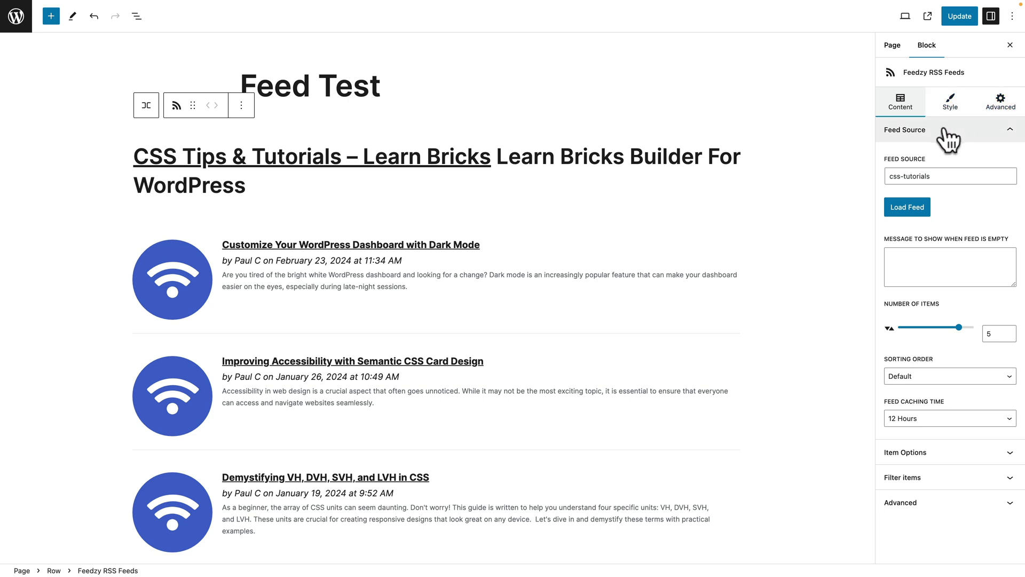
# Reload the feed and set its empty-feed message to "Sorry, it looks like there are no posts to view!"
pyautogui.click(939, 175)
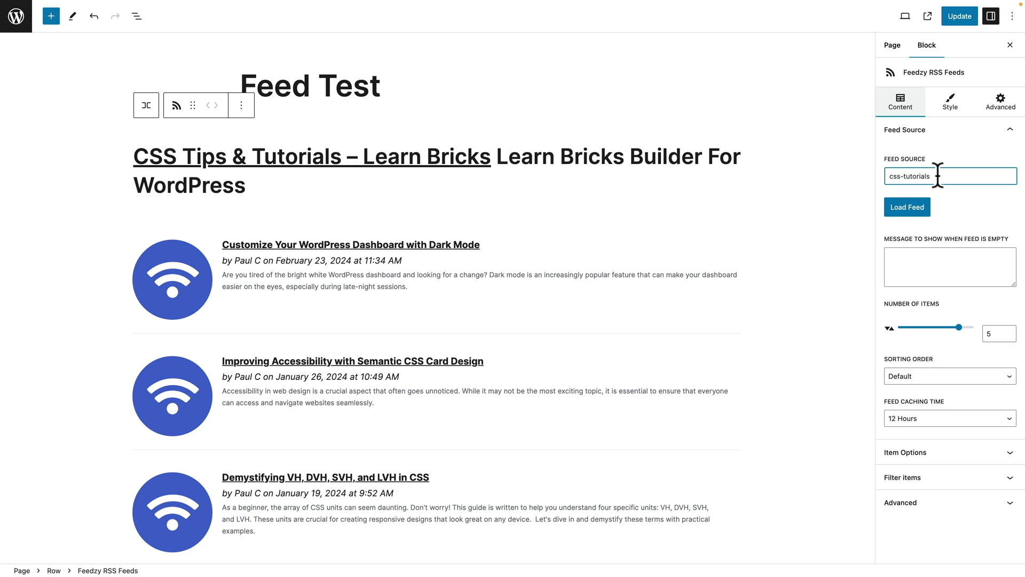
pyautogui.click(913, 208)
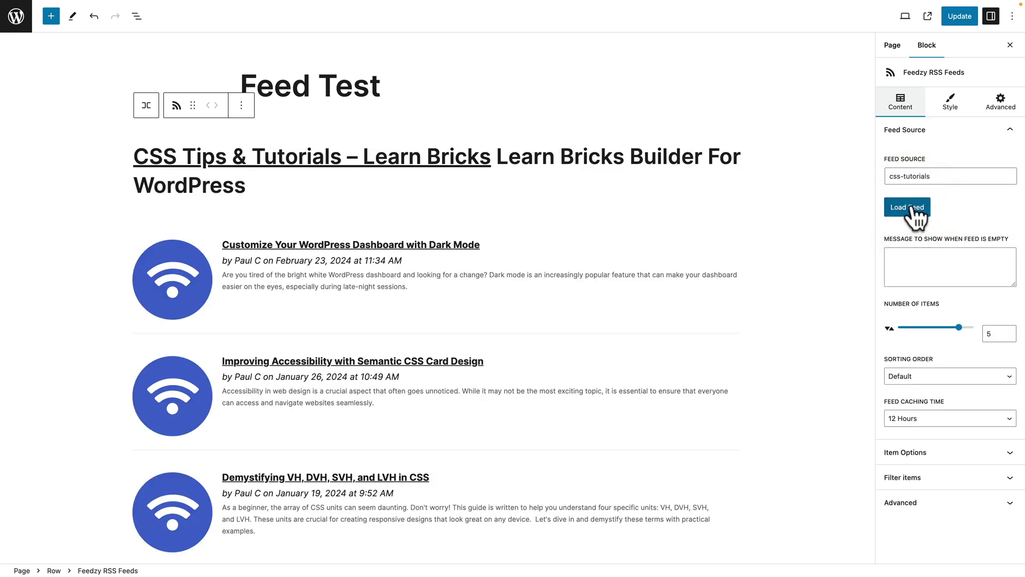
pyautogui.click(923, 262)
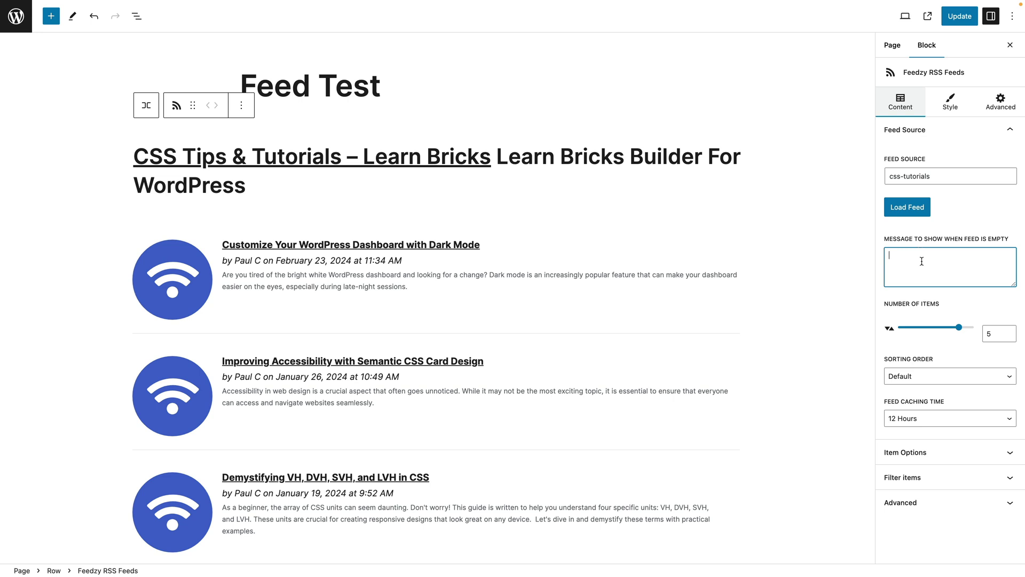
pyautogui.write('Sorry, it looks like there are no posts to view!')
# Set the number of items shown in the Feedzy block to 6
pyautogui.moveTo(959, 326); pyautogui.dragTo(916, 328)
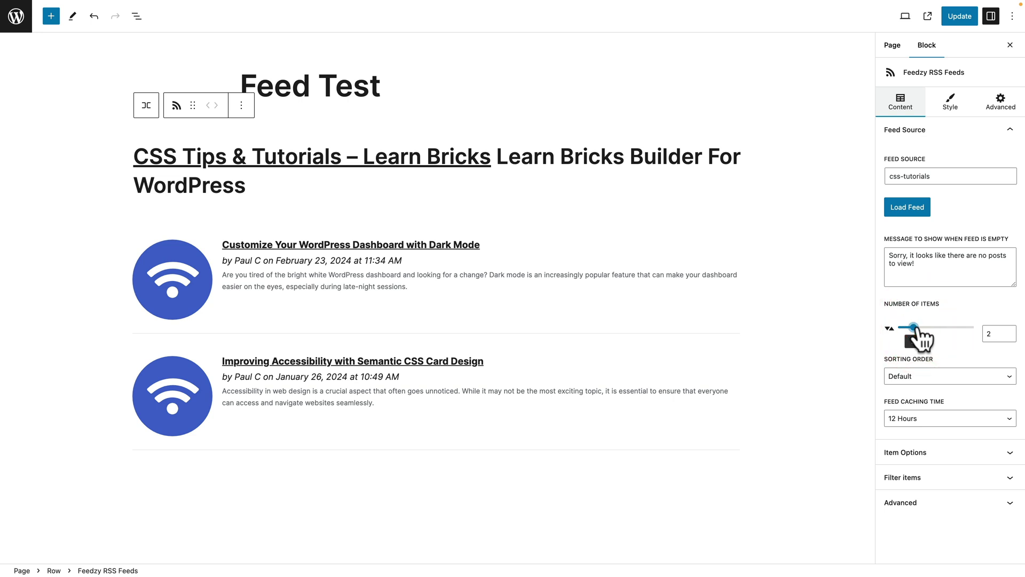
pyautogui.moveTo(915, 328); pyautogui.dragTo(973, 327)
pyautogui.scroll(-6, 501, 428)
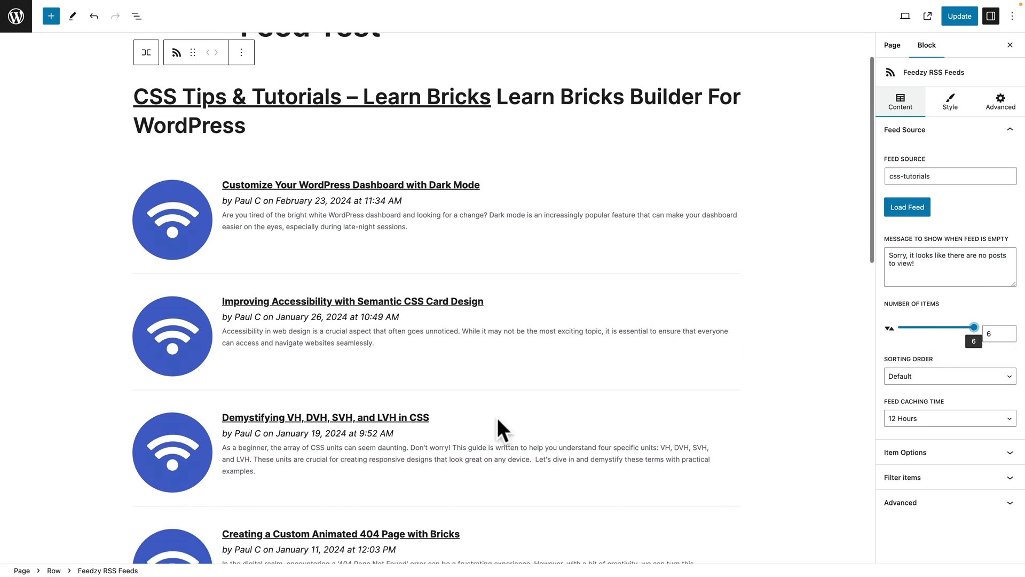
pyautogui.scroll(6, 501, 428)
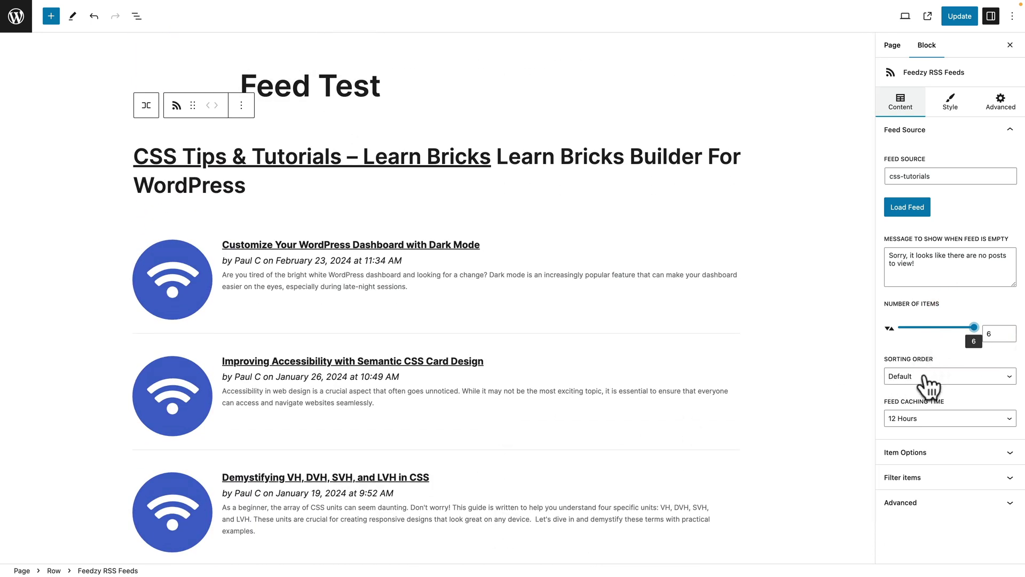
# Try sorting the feed items by Title Descending, set the order to Date Ascending, and keep the caching time at 12 Hours
pyautogui.click(927, 380)
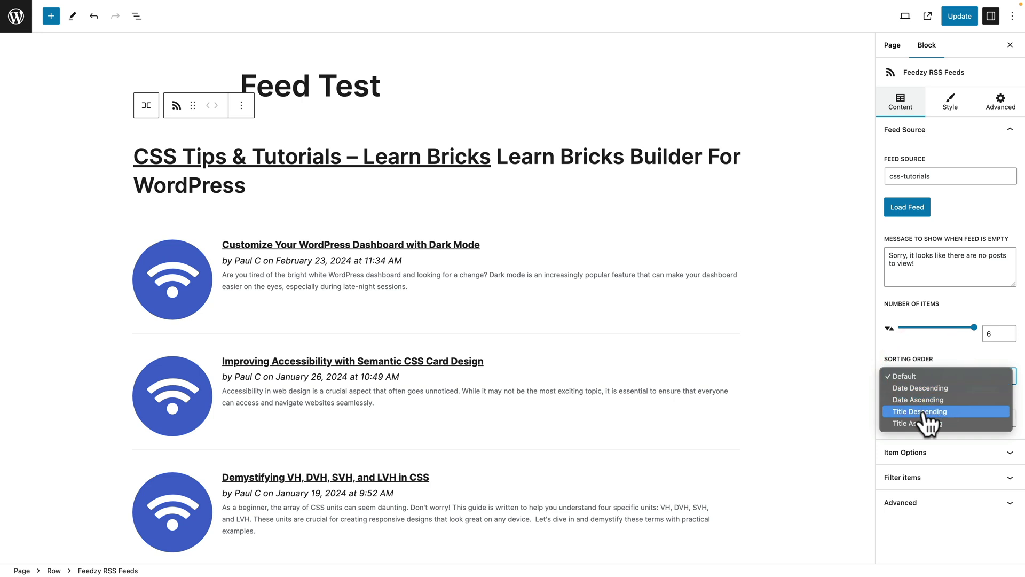
pyautogui.click(924, 411)
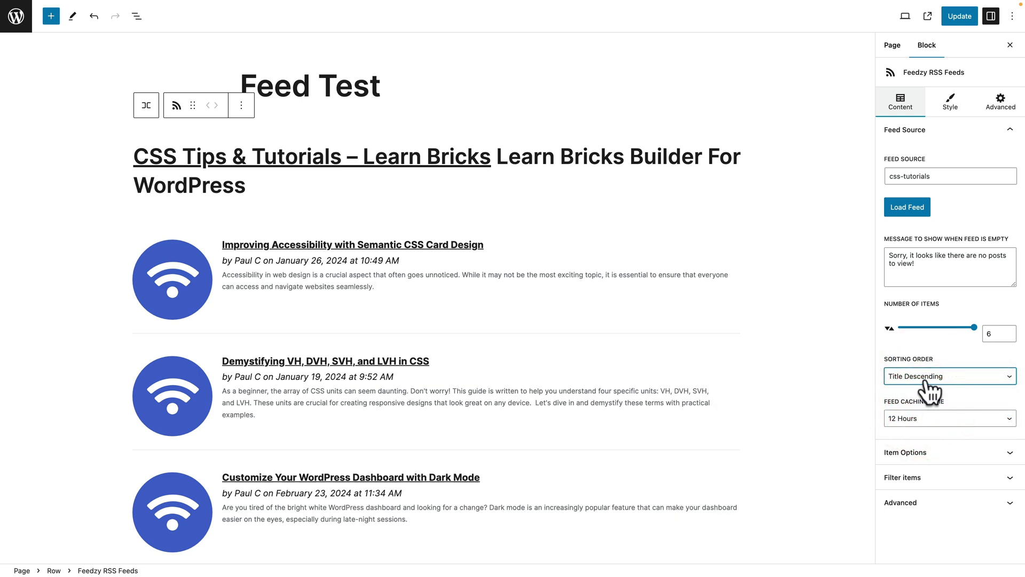
pyautogui.click(928, 381)
pyautogui.click(919, 363)
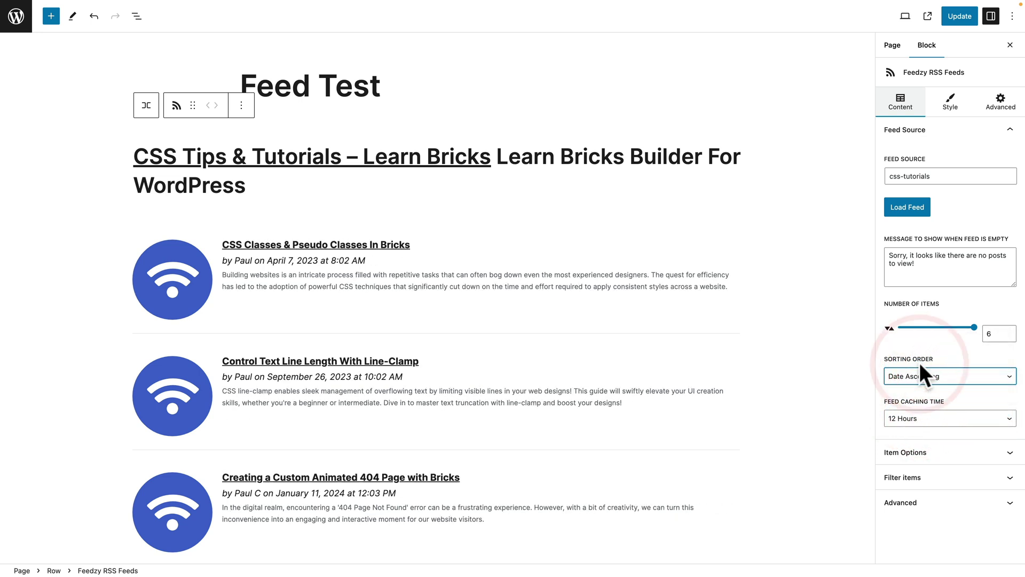
pyautogui.click(924, 419)
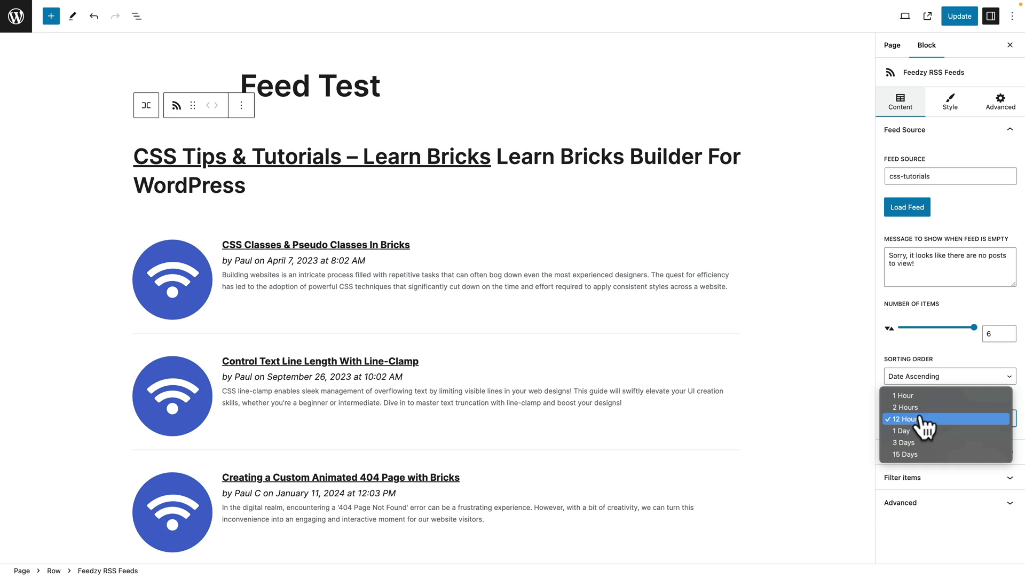
pyautogui.click(921, 418)
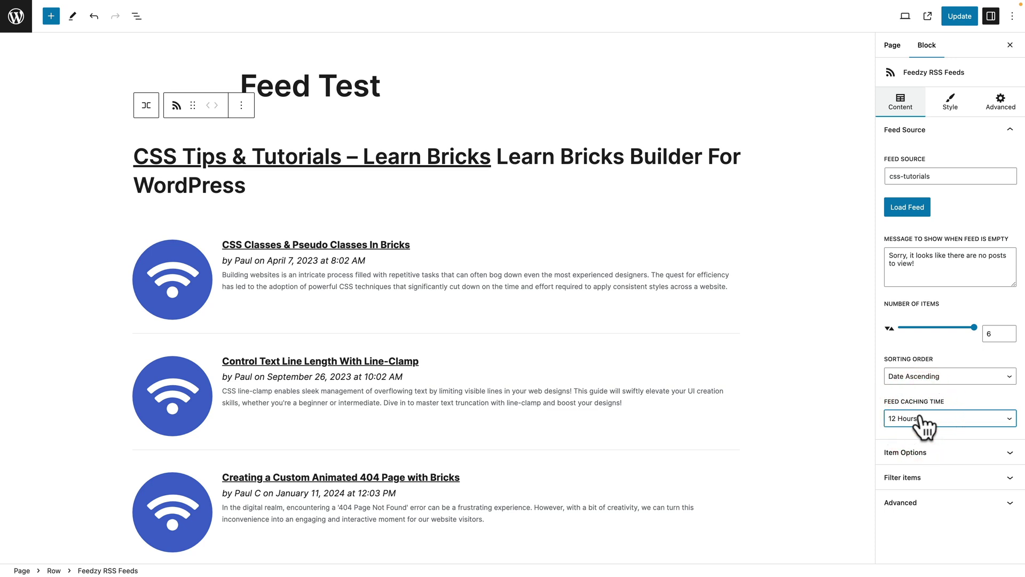
# Set the feed item links to open in the Same Tab and keep the nofollow option at No
pyautogui.click(920, 451)
pyautogui.scroll(-5, 923, 454)
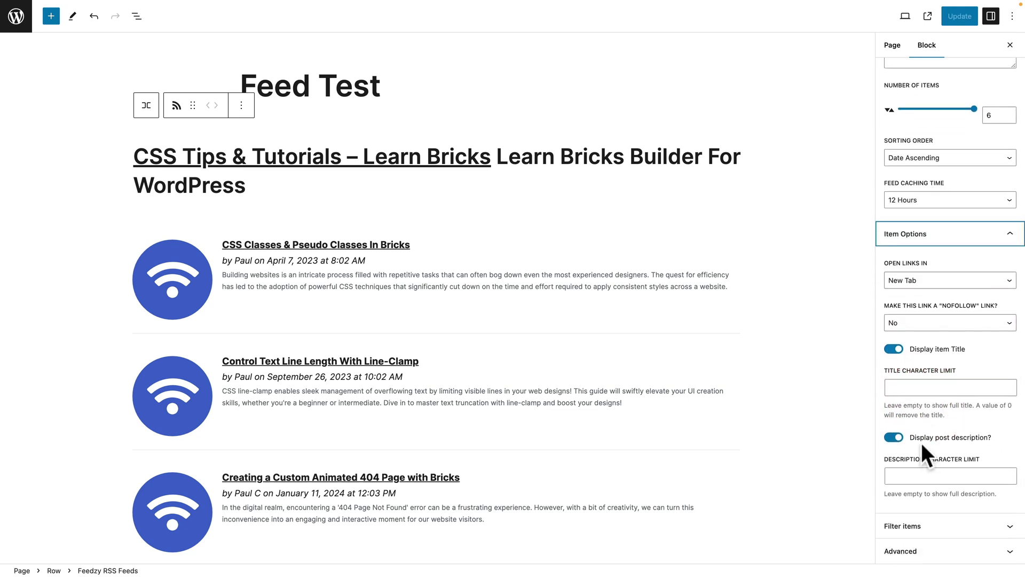
pyautogui.click(943, 281)
pyautogui.click(943, 282)
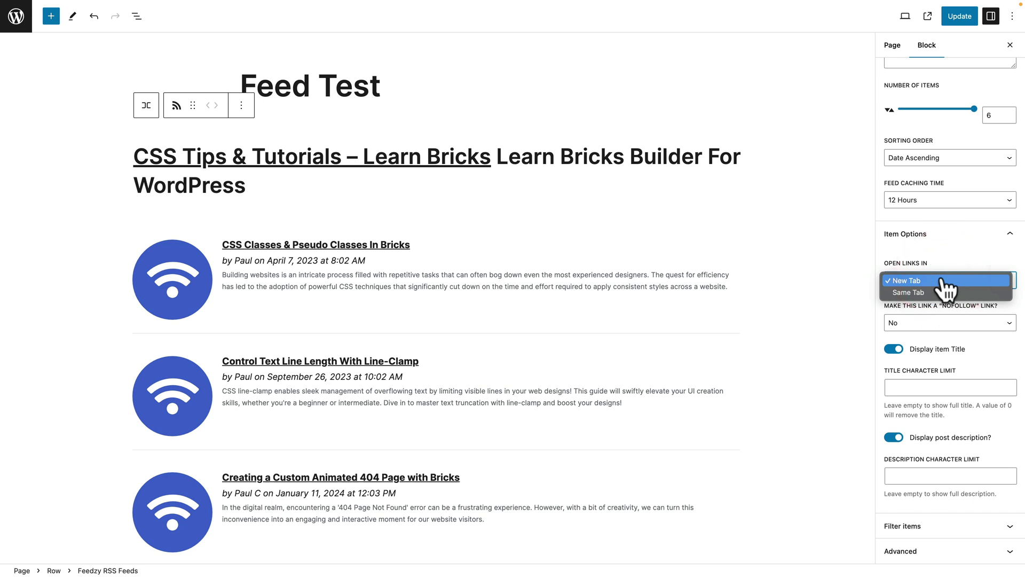
pyautogui.click(938, 292)
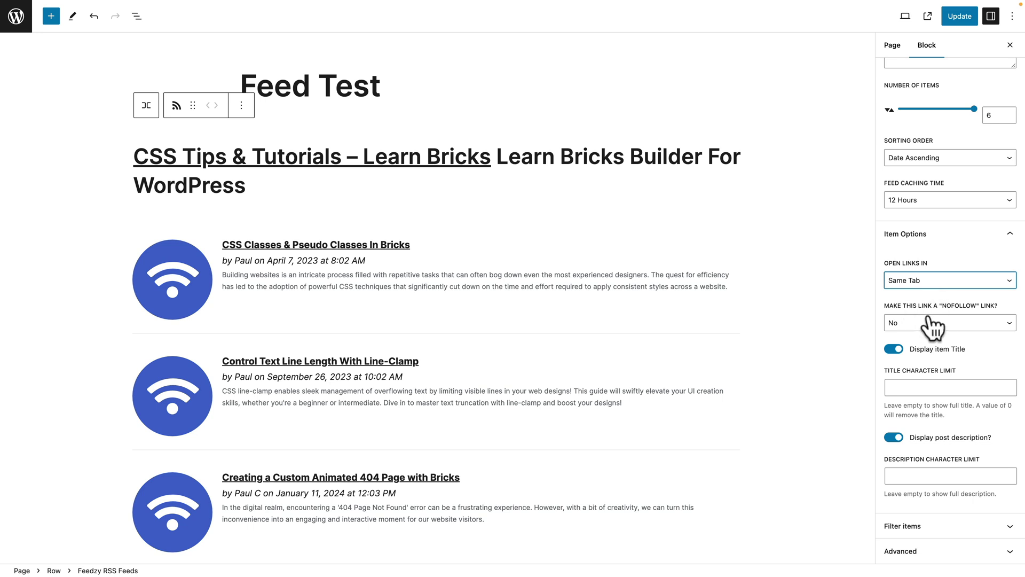
pyautogui.click(941, 324)
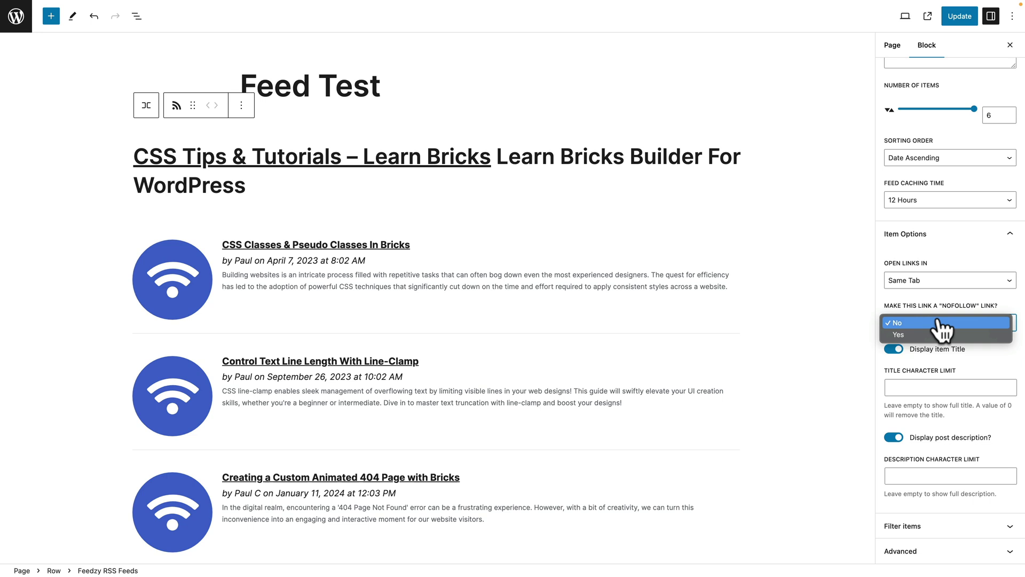
pyautogui.click(940, 322)
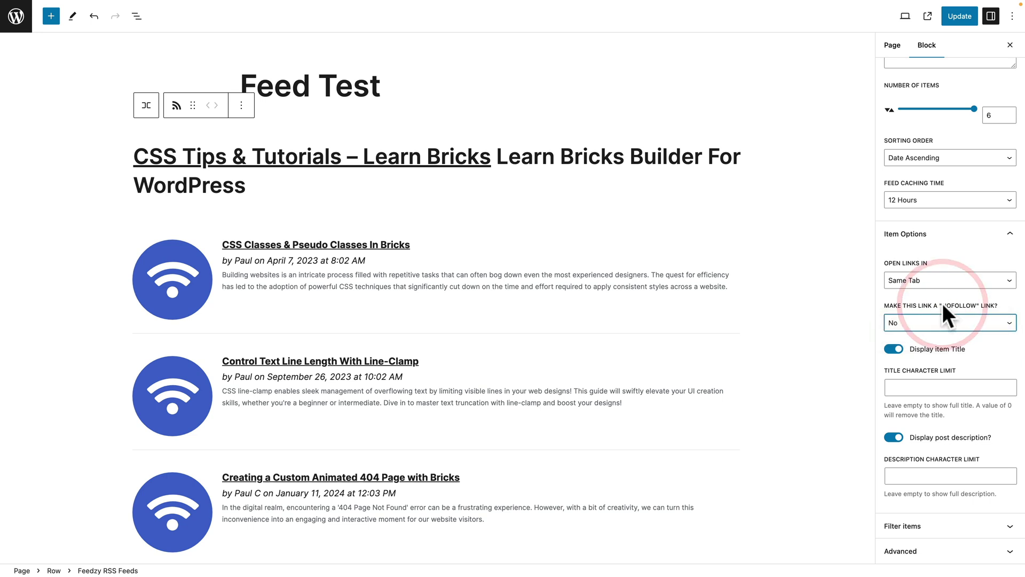
# Try title character limits of 30 and 0, and clear the limit
pyautogui.click(926, 386)
pyautogui.write('30')
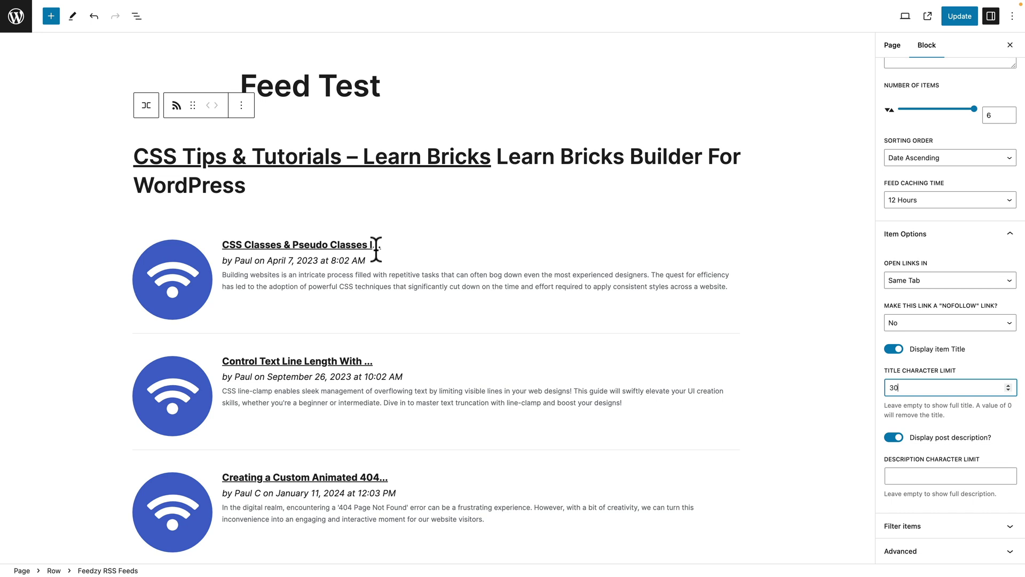
pyautogui.doubleClick(887, 387)
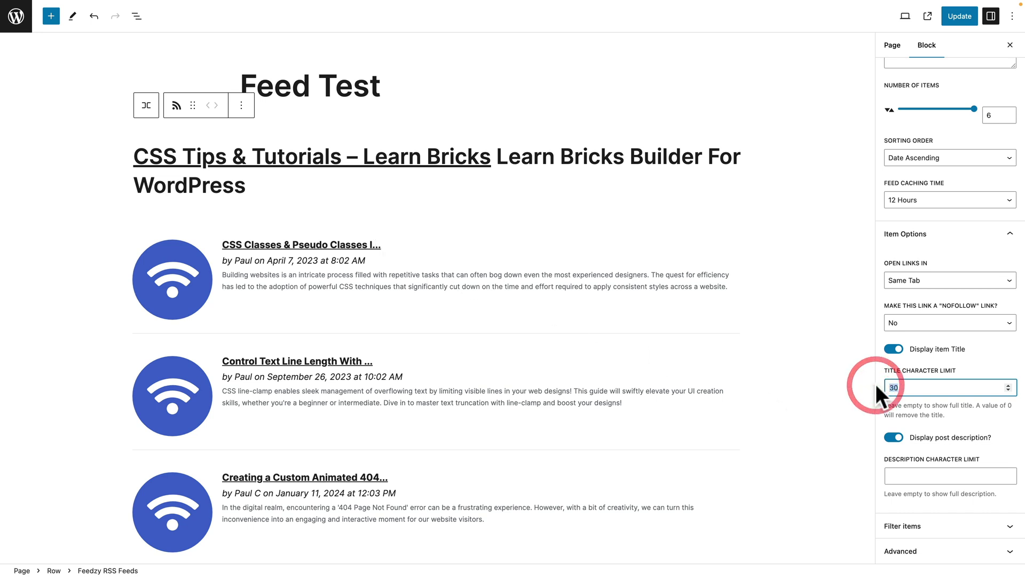
pyautogui.write('0')
pyautogui.moveTo(921, 389); pyautogui.dragTo(878, 390)
pyautogui.press('BackSpace')
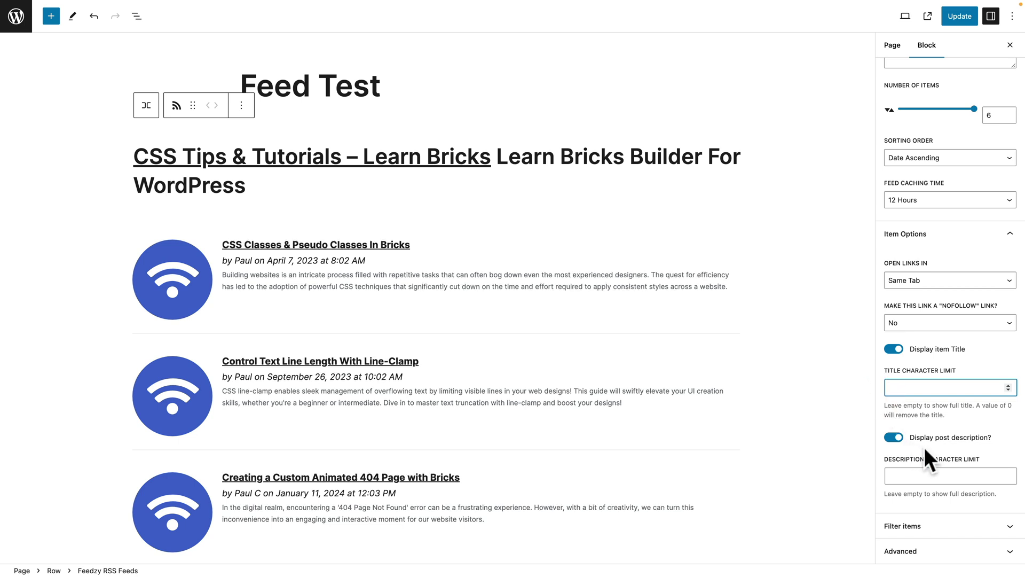
# Turn the post description and item title display off and back on
pyautogui.click(891, 438)
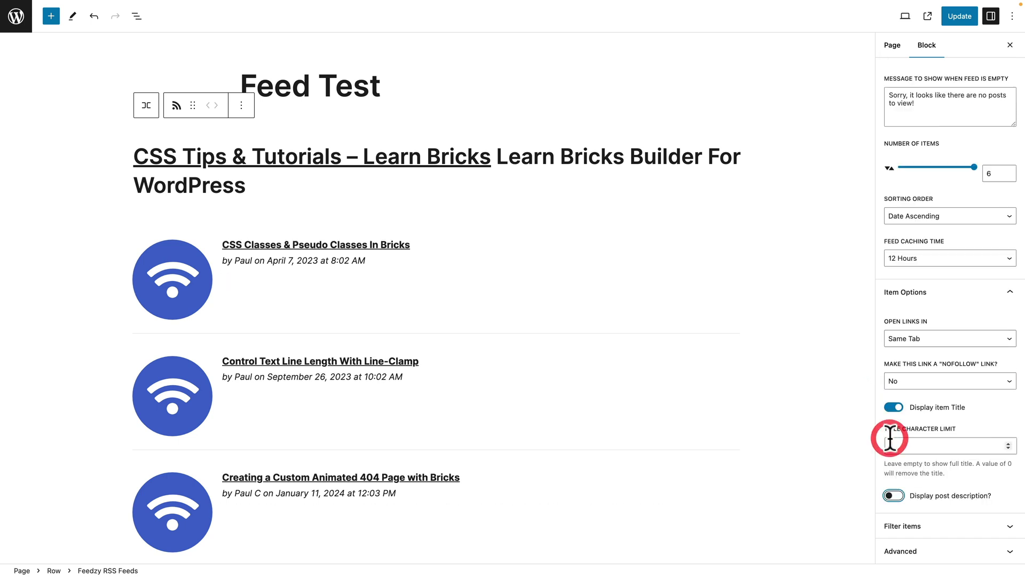
pyautogui.click(893, 408)
pyautogui.click(898, 475)
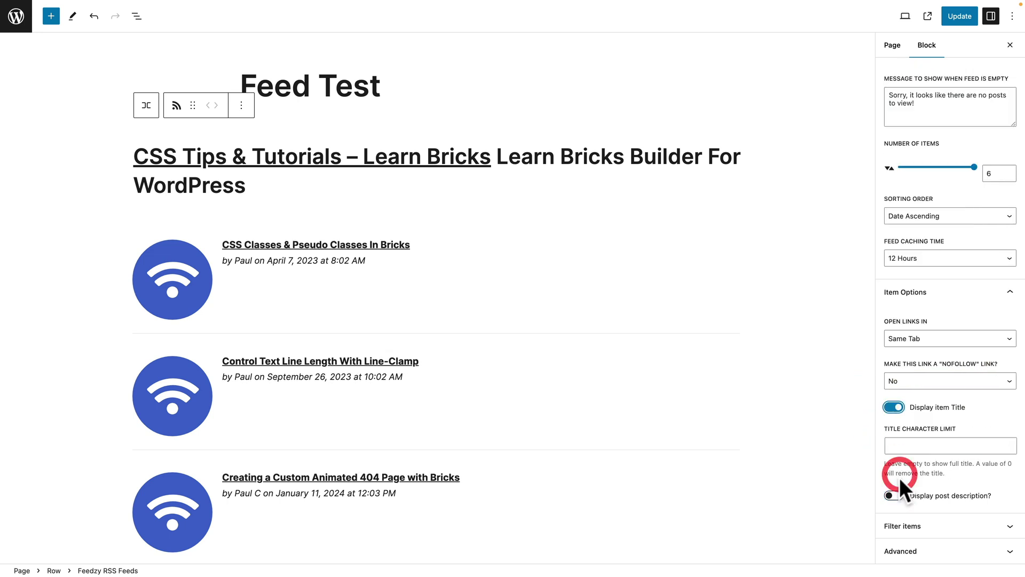
pyautogui.click(896, 495)
# Try a description character limit of 50 and set the limit to 0
pyautogui.scroll(-2, 900, 480)
pyautogui.click(901, 477)
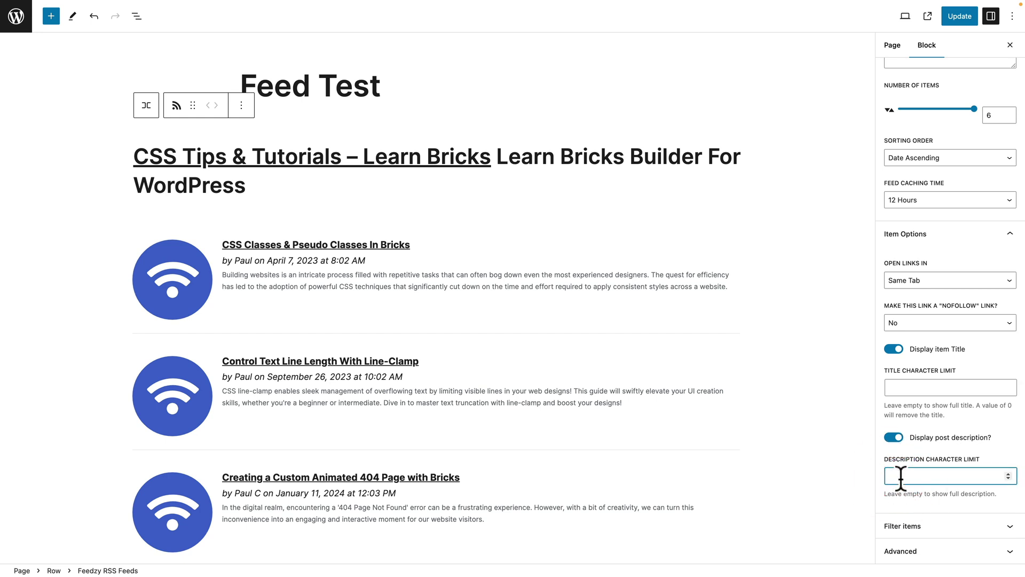
pyautogui.write('50')
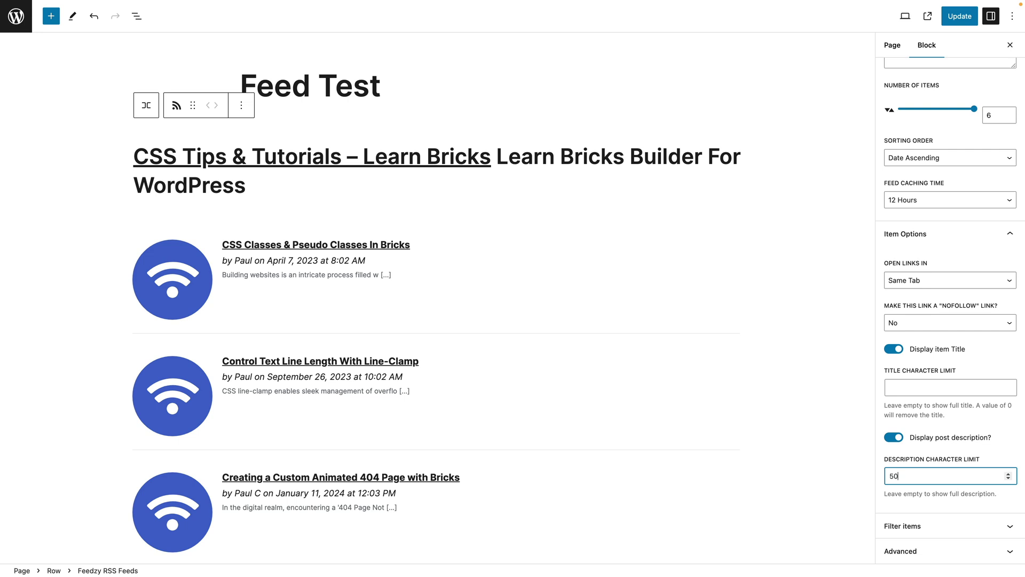
pyautogui.moveTo(902, 477); pyautogui.dragTo(885, 478)
pyautogui.write('0')
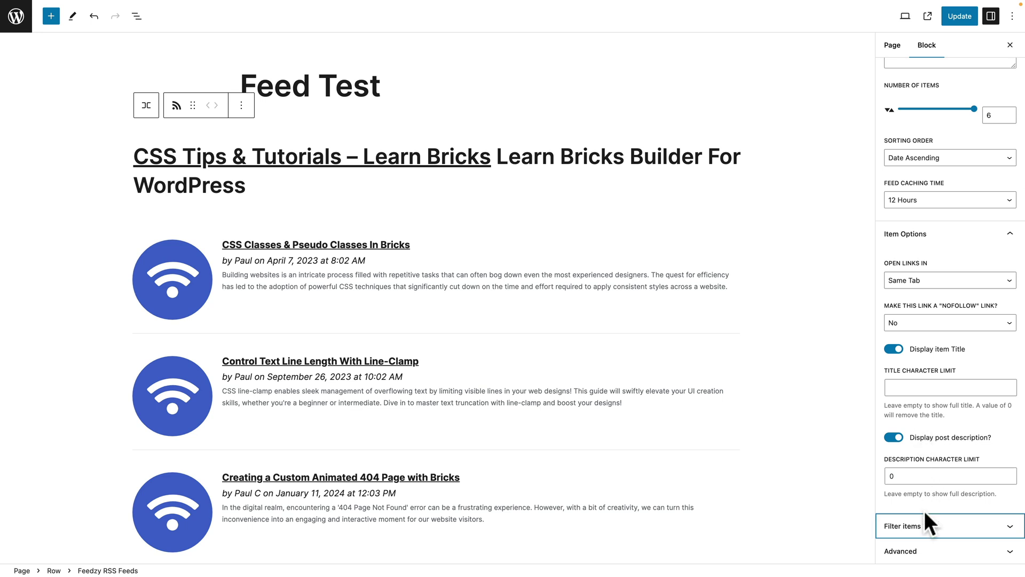
# Filter the feed to only display items whose title contains CSS
pyautogui.click(919, 526)
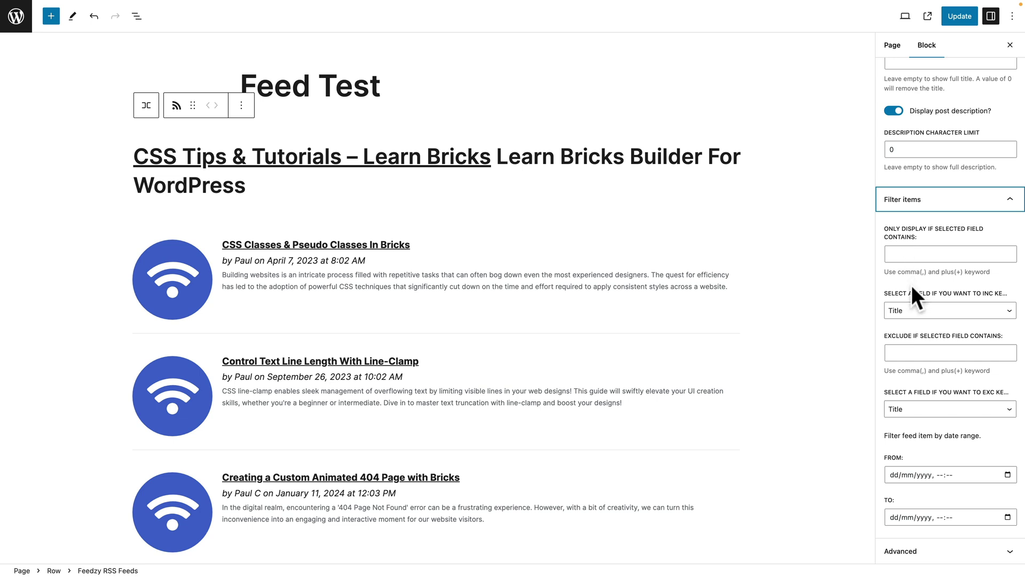
pyautogui.press('Tab')
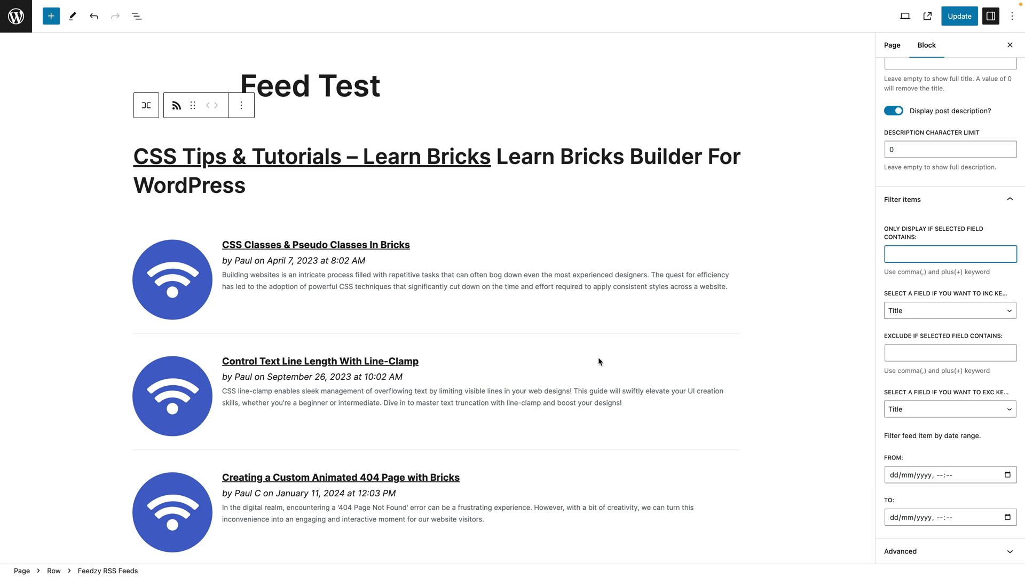
pyautogui.scroll(-5, 598, 356)
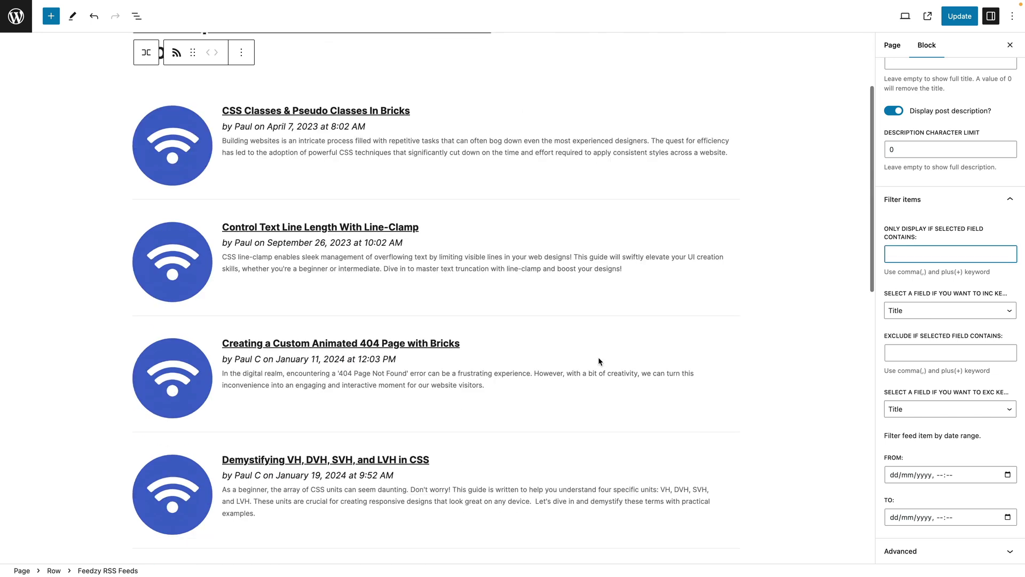
pyautogui.scroll(5, 599, 357)
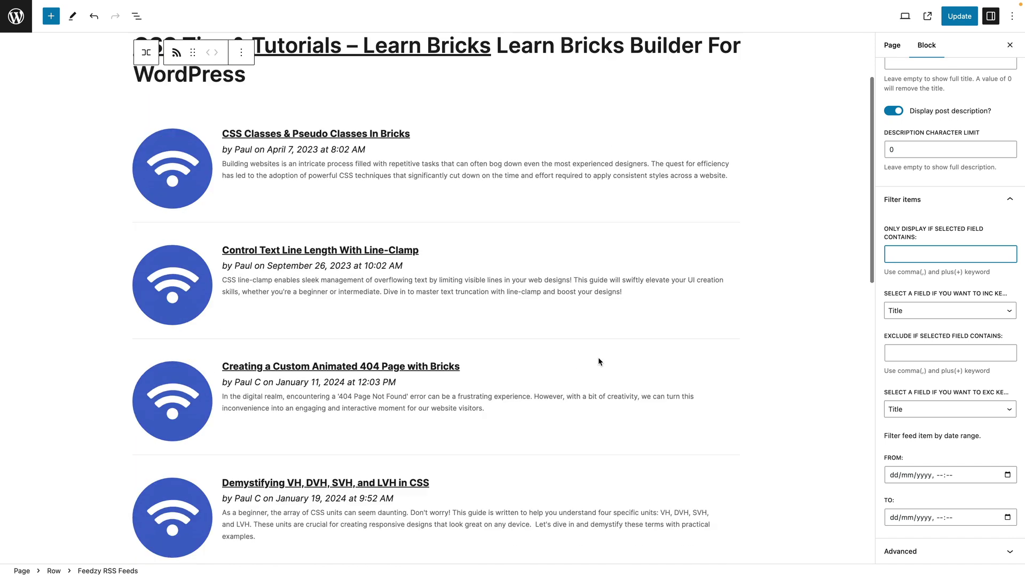
pyautogui.write('CSS')
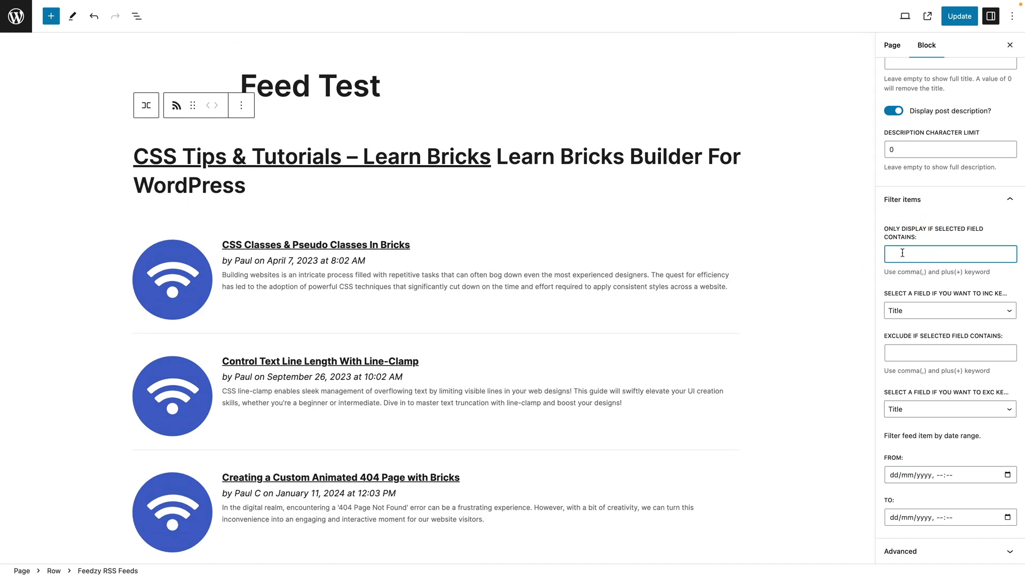
pyautogui.scroll(-4, 613, 409)
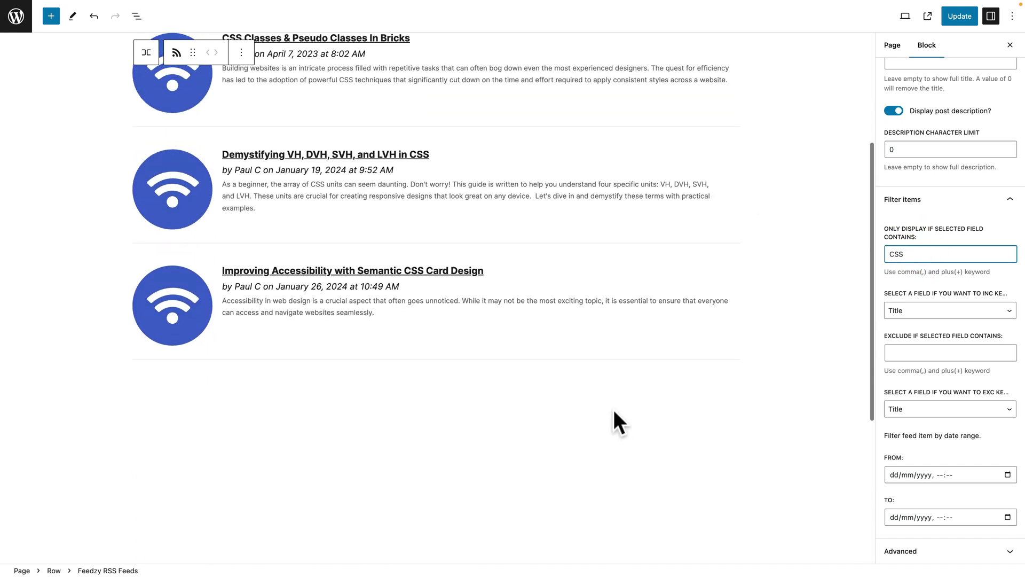
pyautogui.scroll(3, 613, 409)
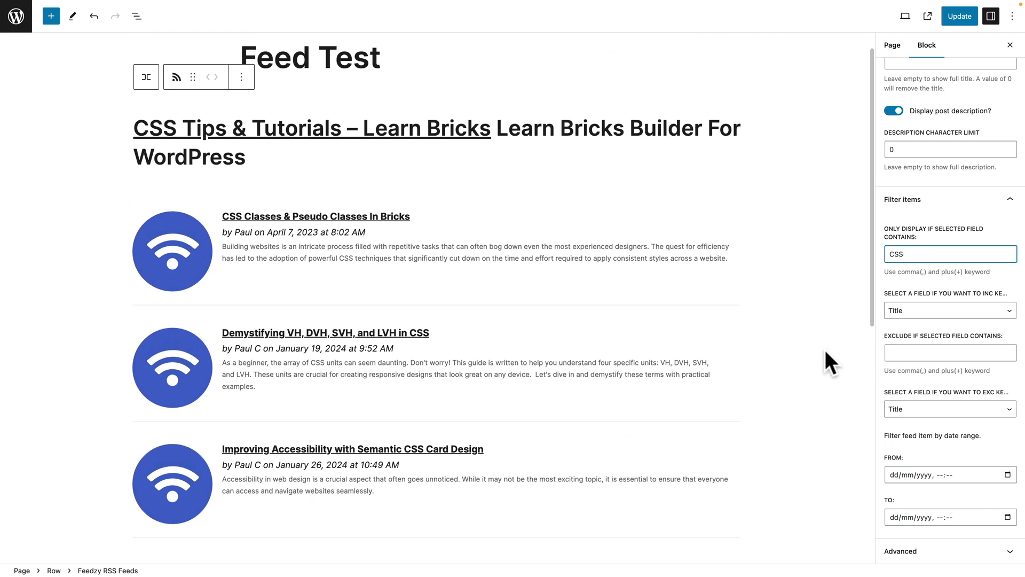
# Check the field choices for the include filter, leave Title selected, and remove the CSS keyword
pyautogui.click(935, 310)
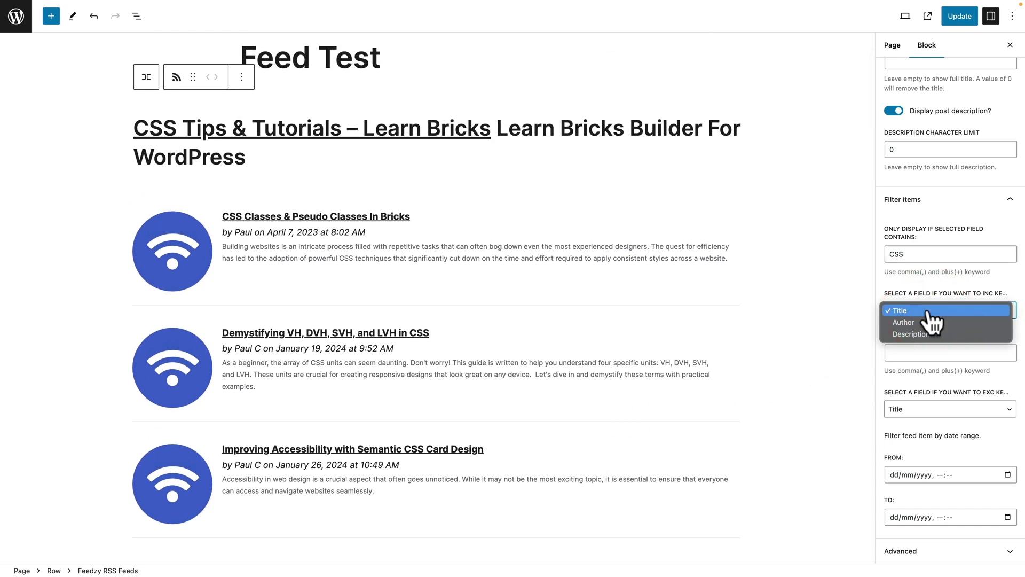
pyautogui.click(912, 258)
pyautogui.moveTo(910, 253); pyautogui.dragTo(887, 252)
pyautogui.press('BackSpace')
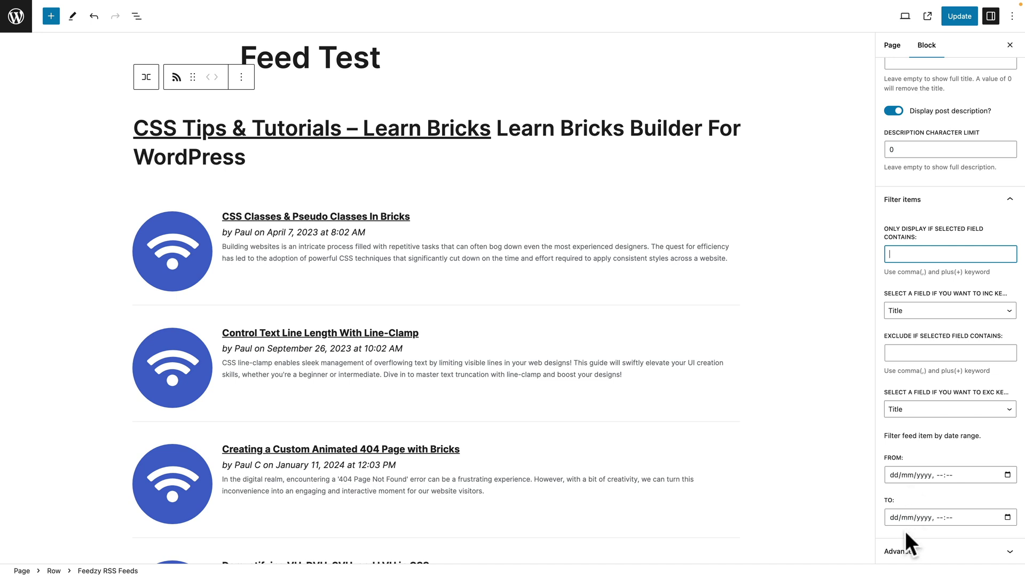
pyautogui.click(908, 551)
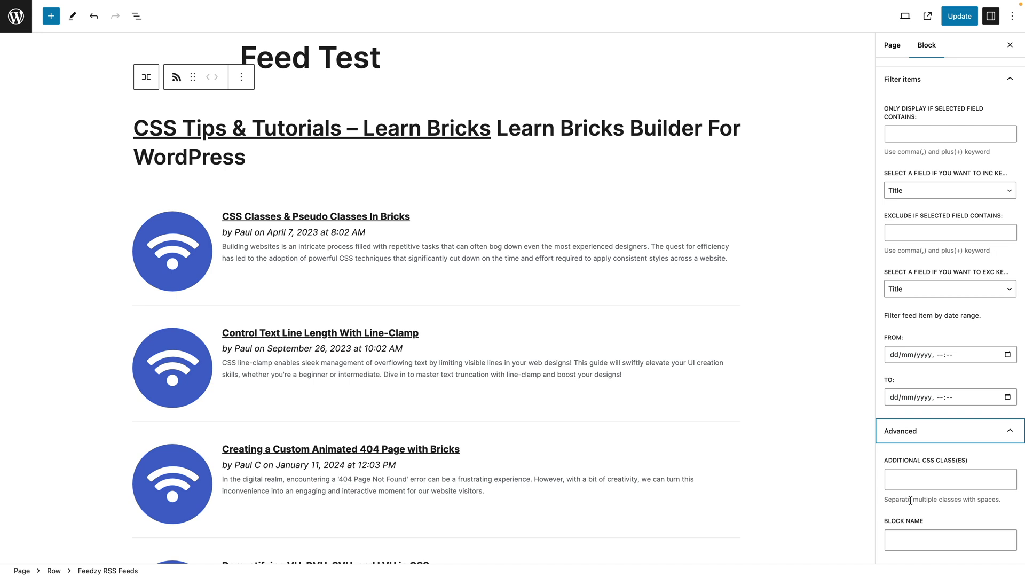
# Enable a fallback image for the feed items and choose pexels-gdtography-911738.jpg from the media library
pyautogui.scroll(15, 911, 501)
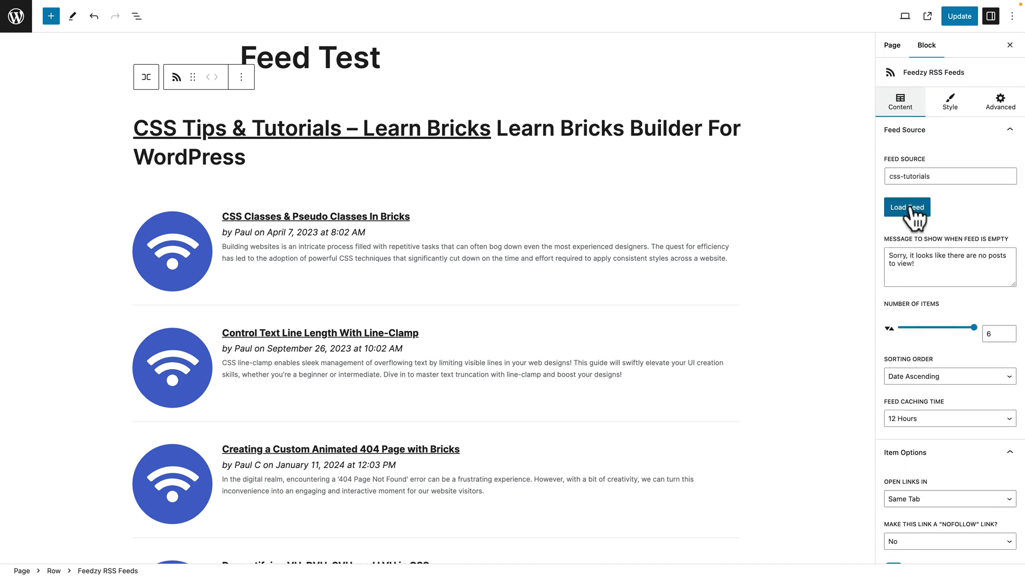
pyautogui.click(950, 103)
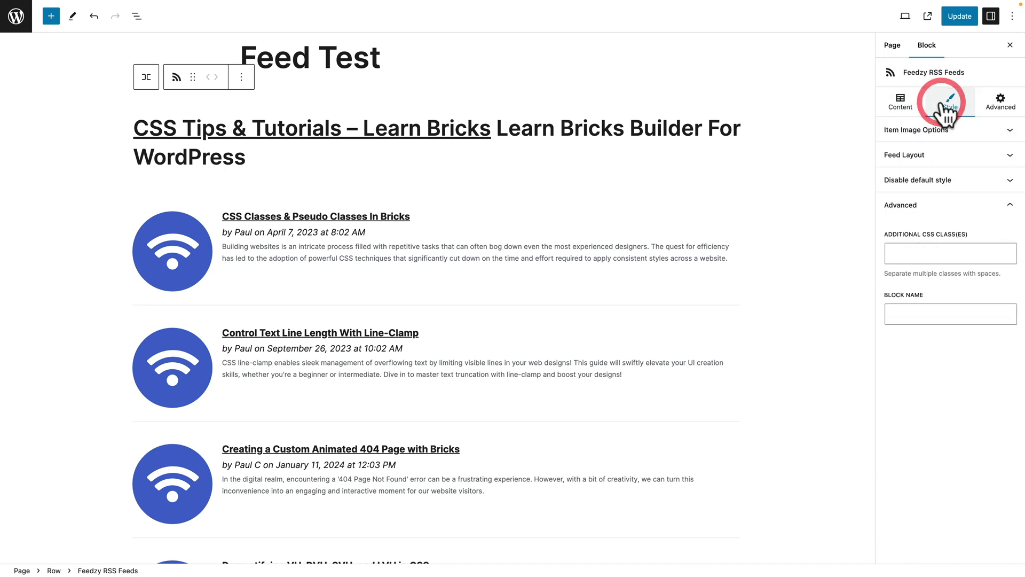
pyautogui.click(937, 140)
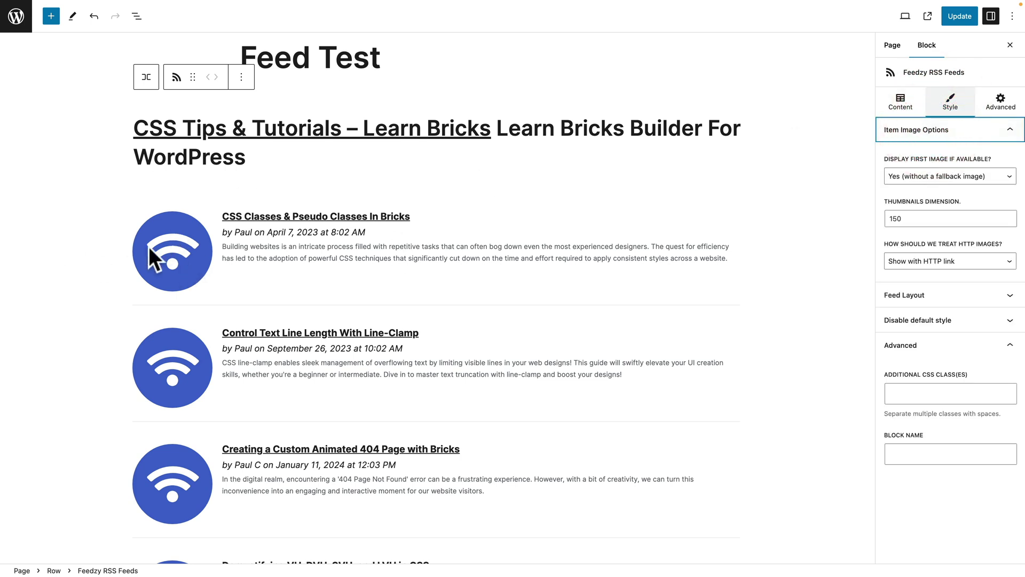
pyautogui.click(929, 177)
pyautogui.click(924, 188)
pyautogui.click(915, 221)
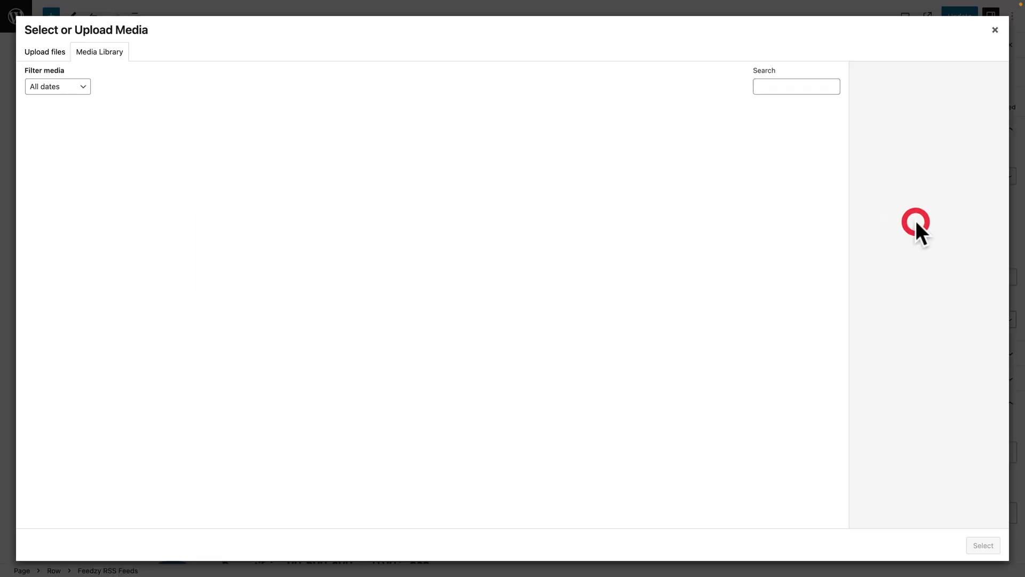
pyautogui.click(223, 163)
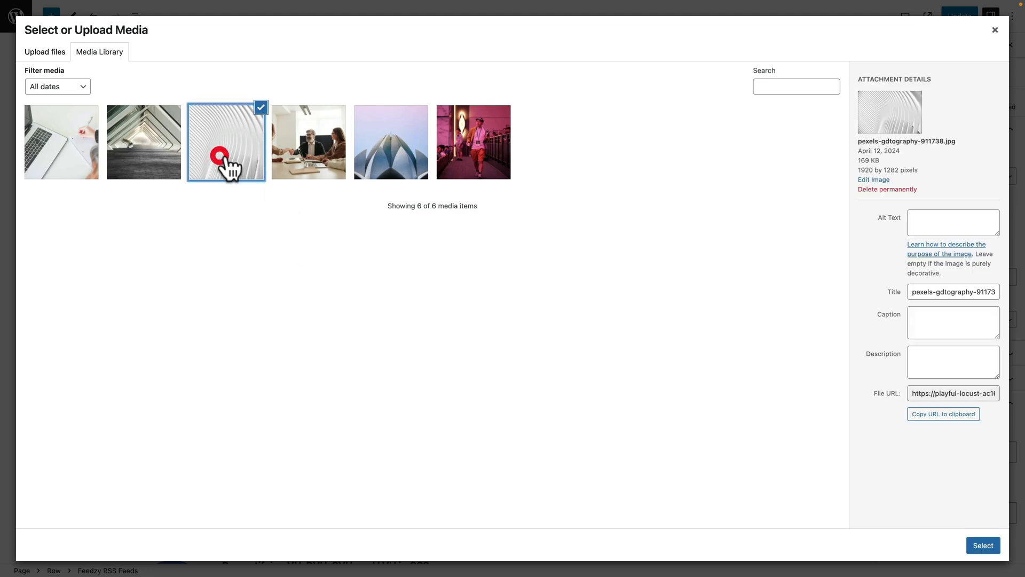
pyautogui.click(984, 545)
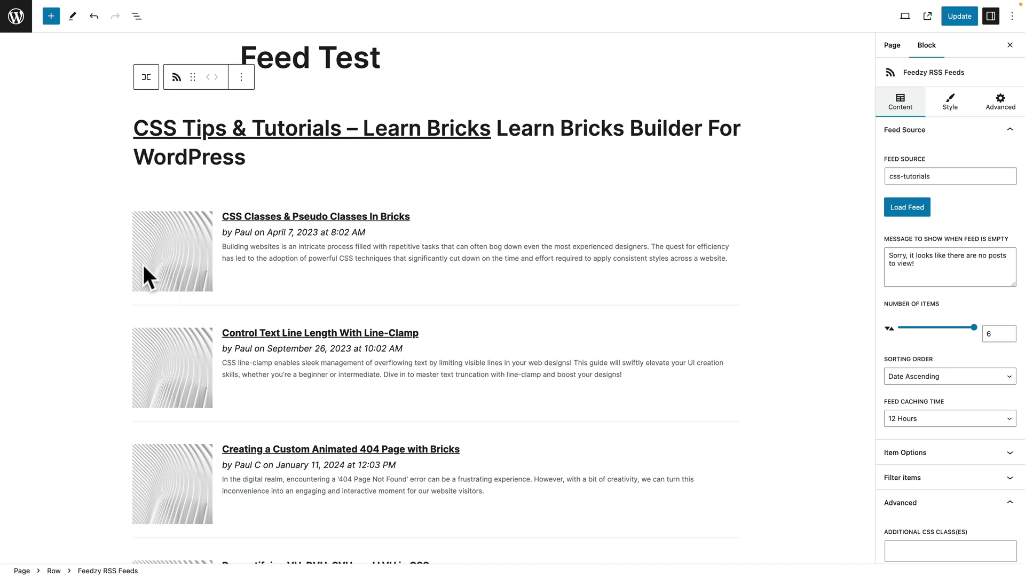
# Set the feed item thumbnails' dimension to 200 and choose Force HTTPS for handling HTTP images
pyautogui.click(949, 103)
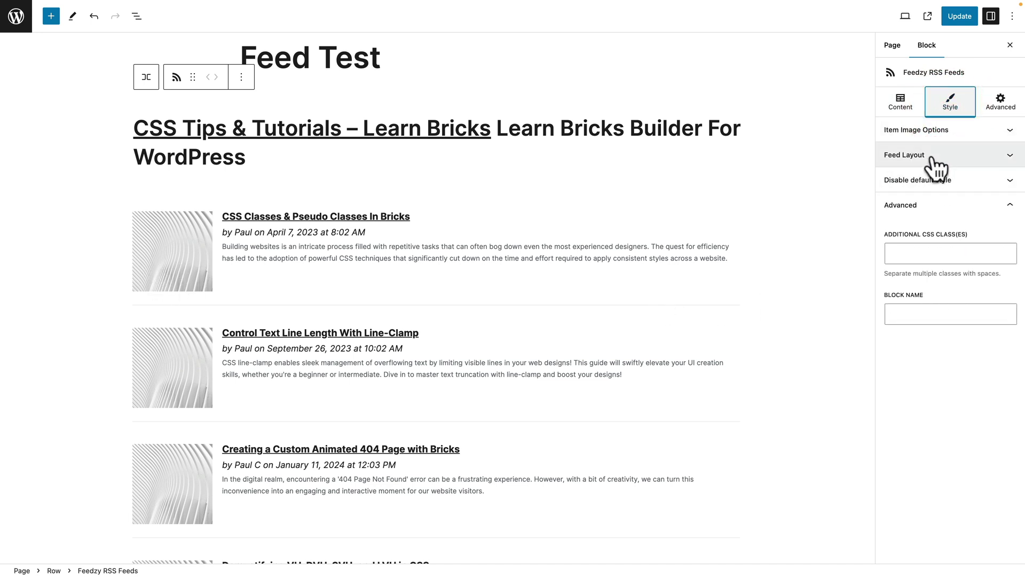
pyautogui.click(932, 131)
pyautogui.moveTo(925, 361); pyautogui.dragTo(892, 361)
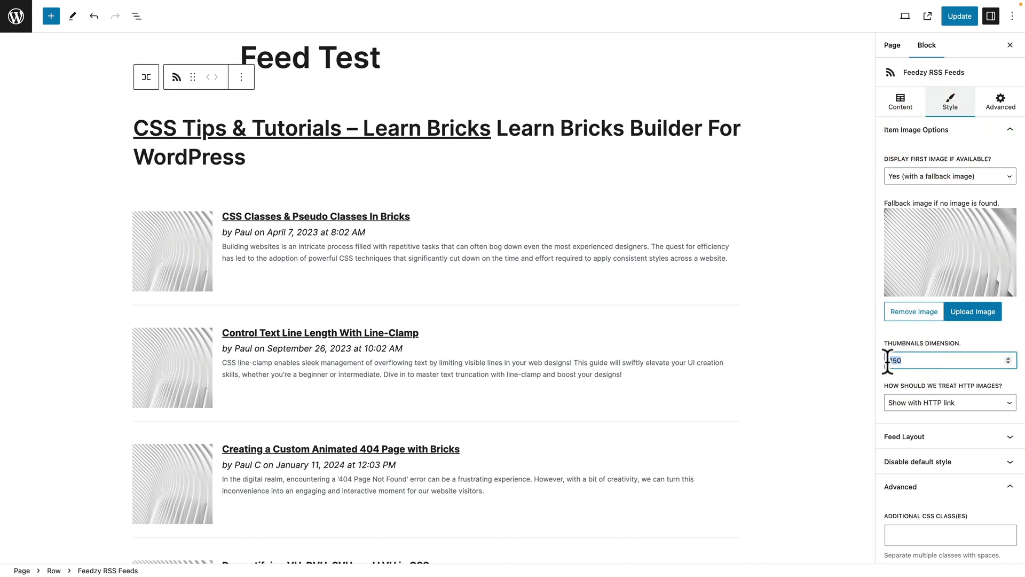
pyautogui.write('200')
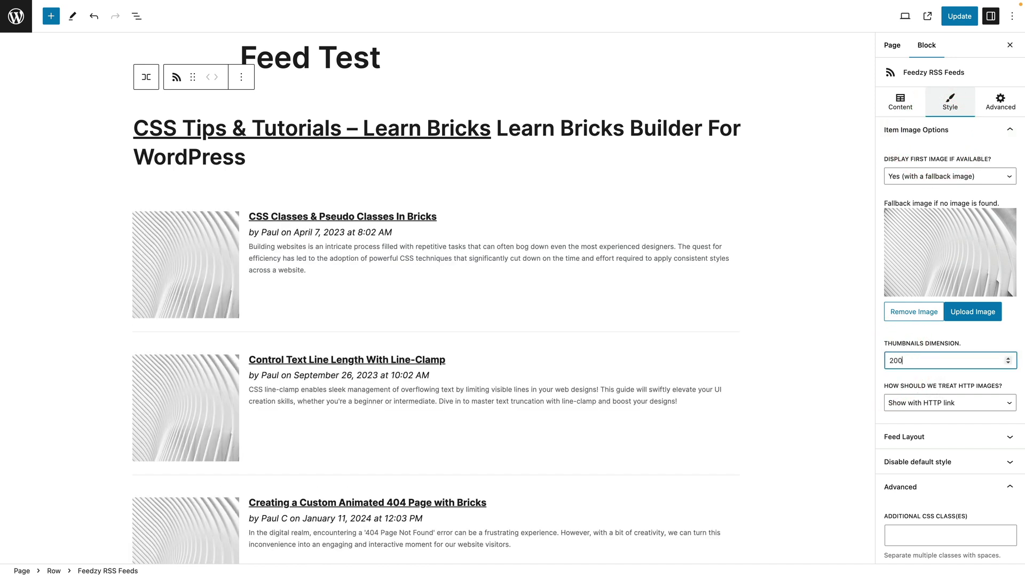
pyautogui.scroll(-2, 939, 385)
pyautogui.click(939, 358)
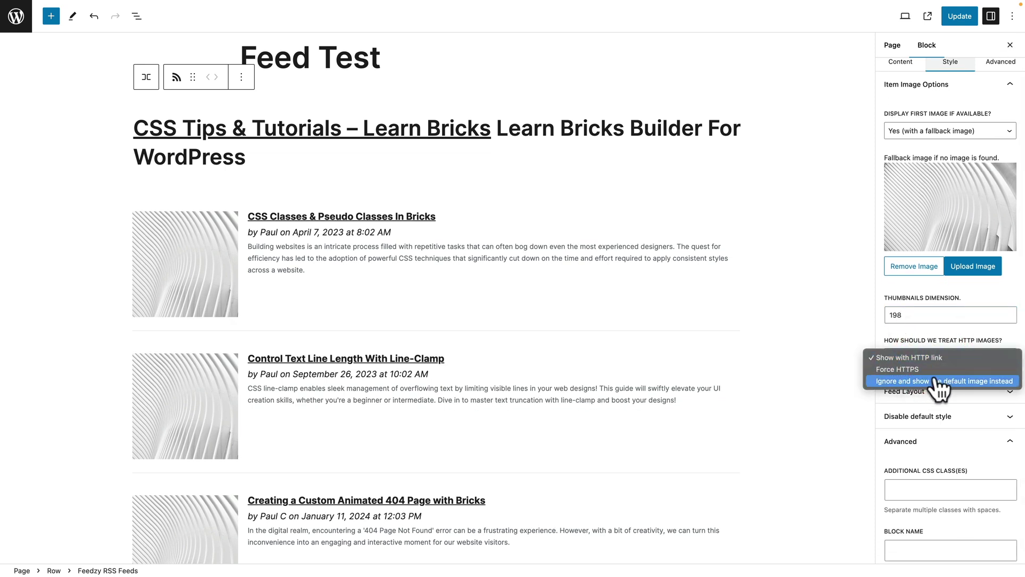
pyautogui.click(969, 383)
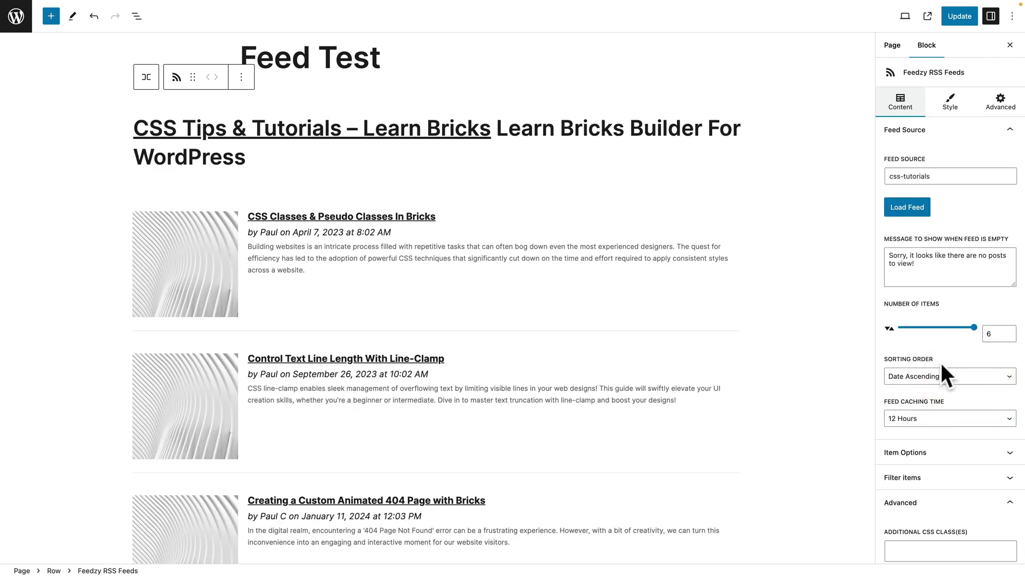
# Try the Round template for the feed layout, switch to Cards, and set the layout to 3 columns
pyautogui.scroll(-3, 961, 429)
pyautogui.click(944, 380)
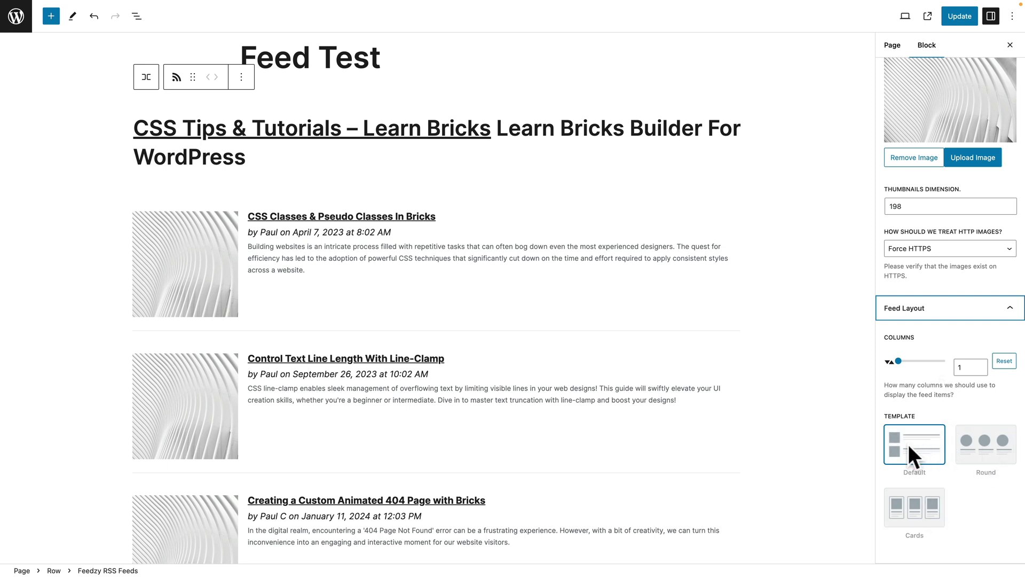
pyautogui.click(961, 450)
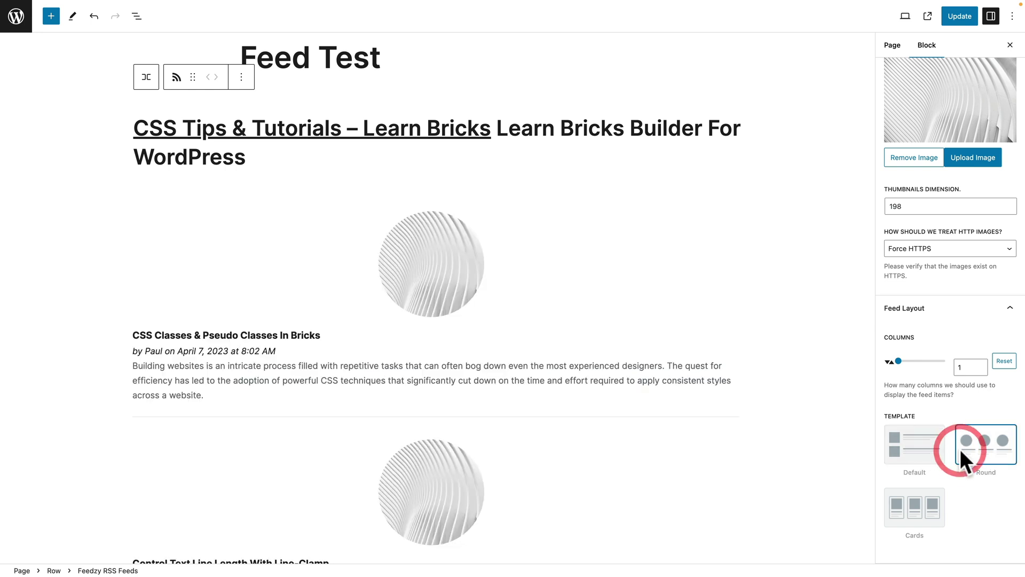
pyautogui.click(915, 494)
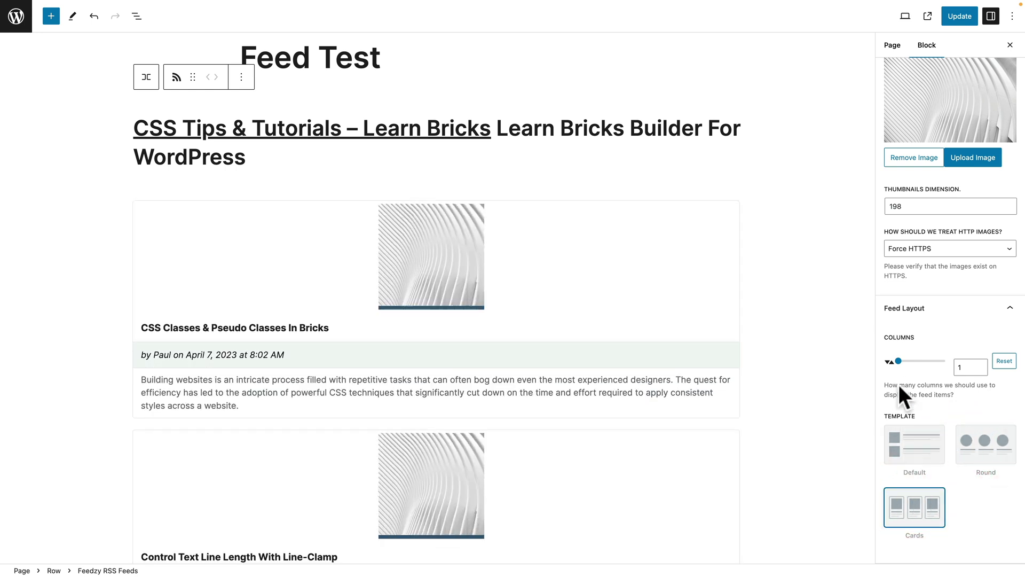
pyautogui.moveTo(899, 361); pyautogui.dragTo(917, 360)
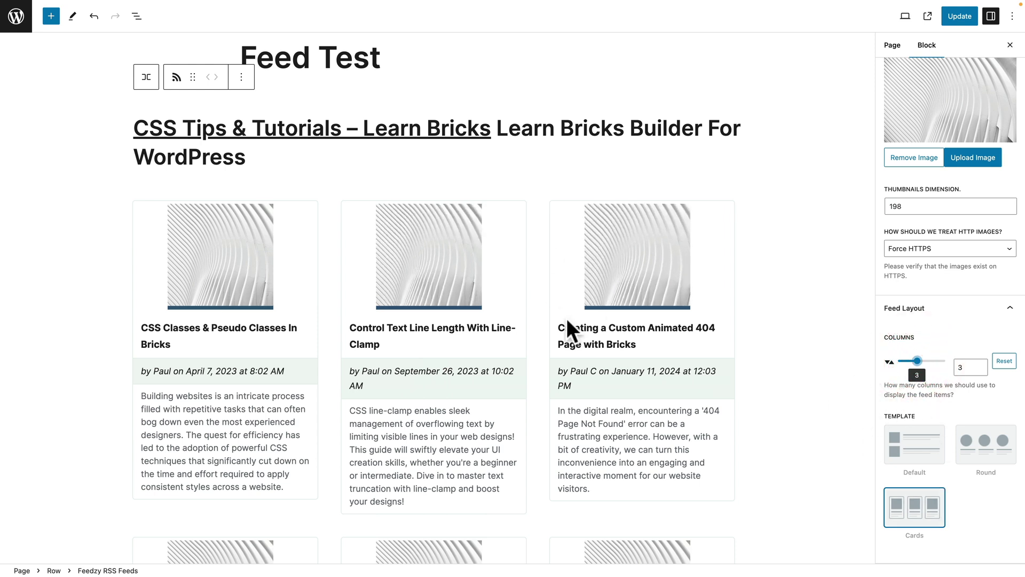
# Set the thumbnails' dimension for the feed cards to 350
pyautogui.moveTo(909, 206); pyautogui.dragTo(888, 206)
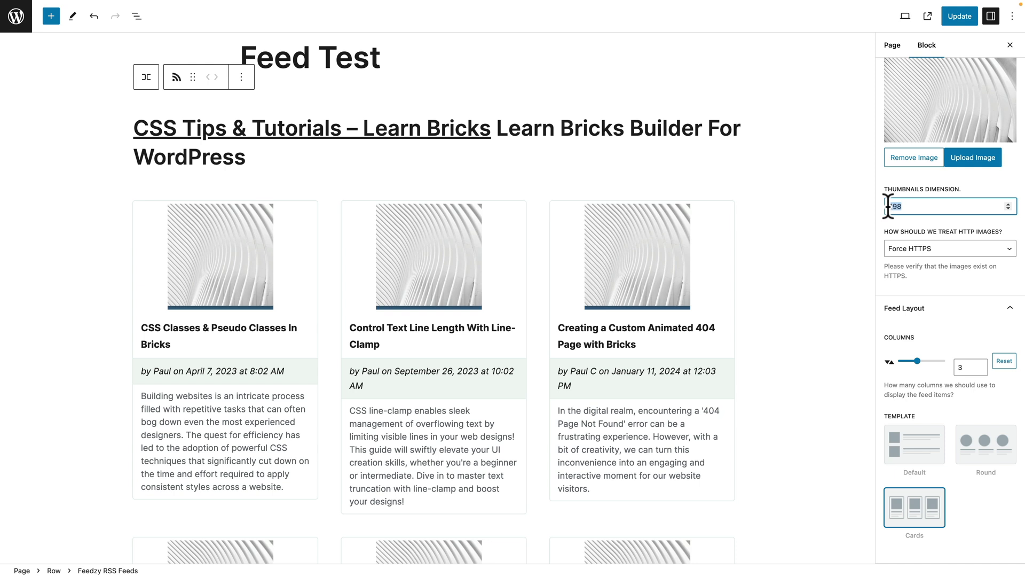
pyautogui.write('350')
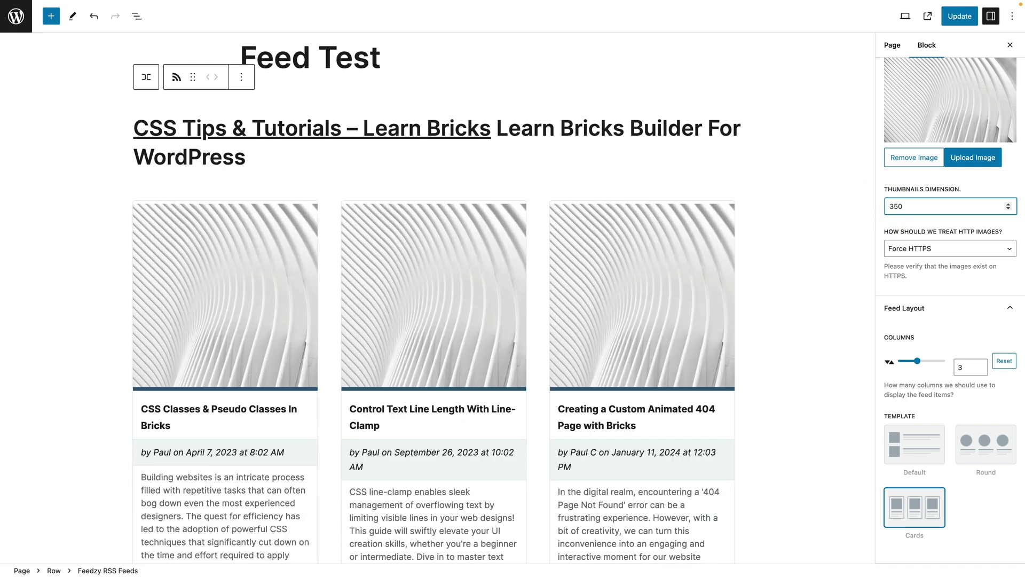
pyautogui.scroll(-3, 768, 374)
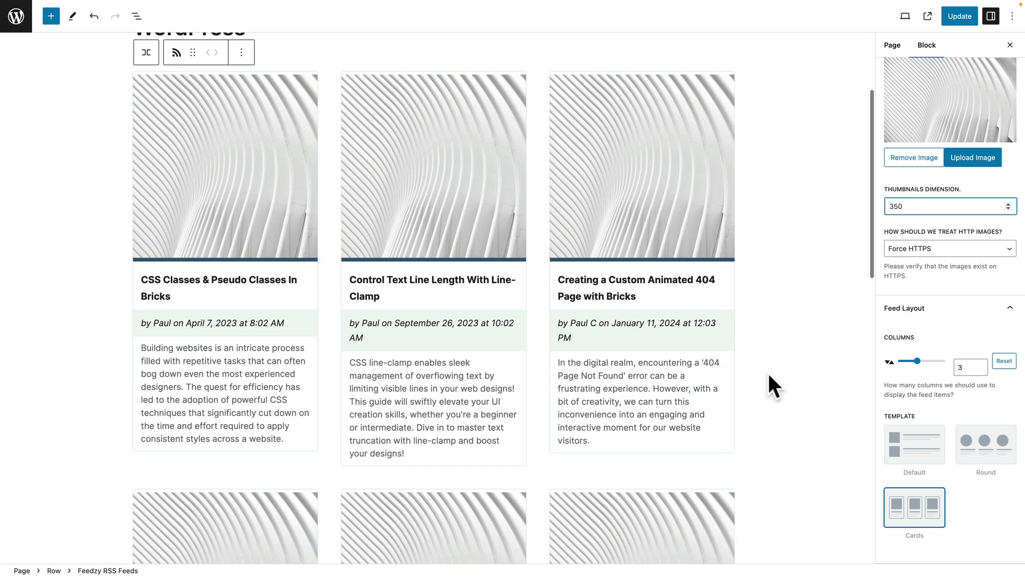
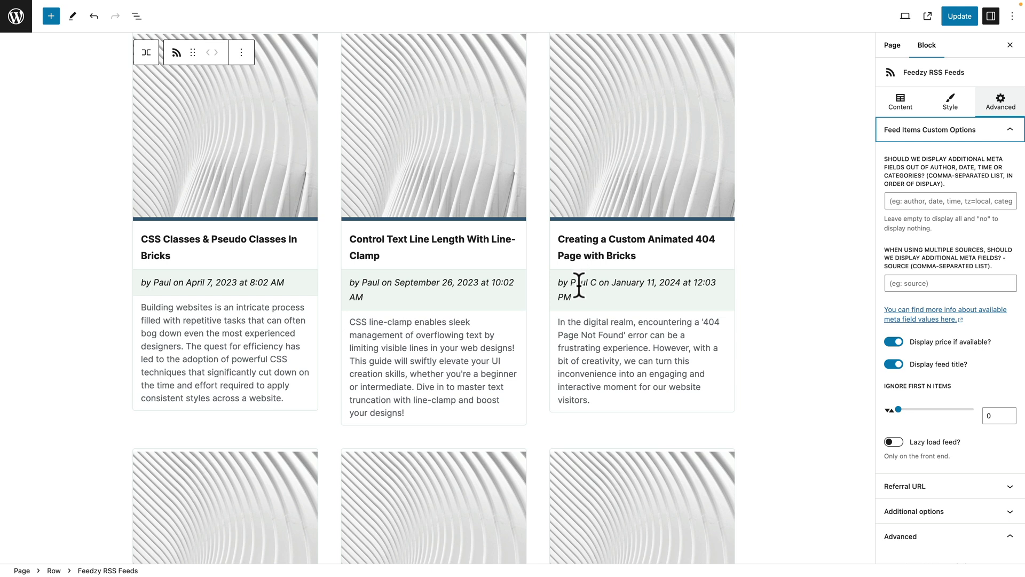
# Try author and date in turn as the displayed meta field, and clear the meta field setting
pyautogui.click(902, 201)
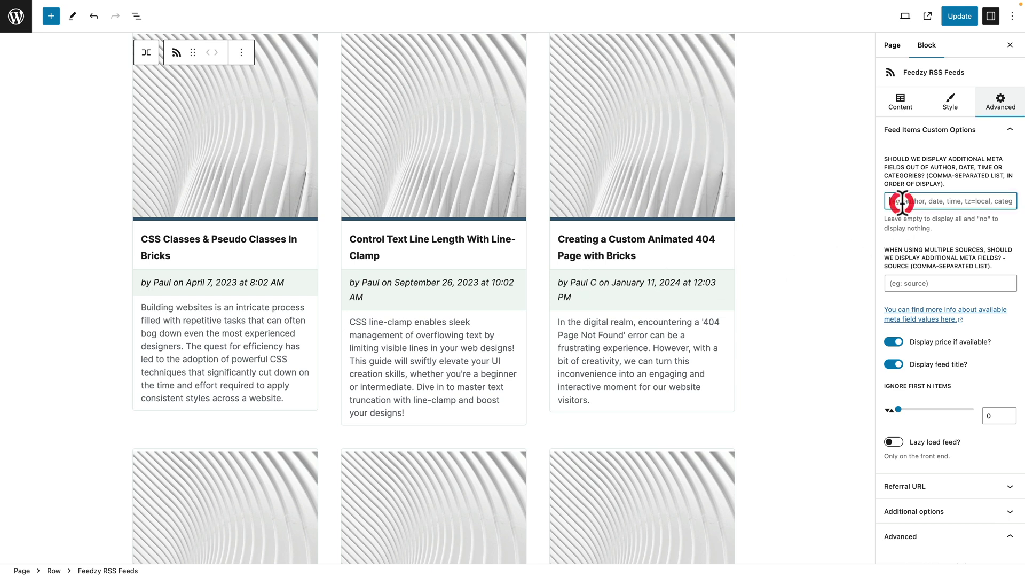
pyautogui.write('author')
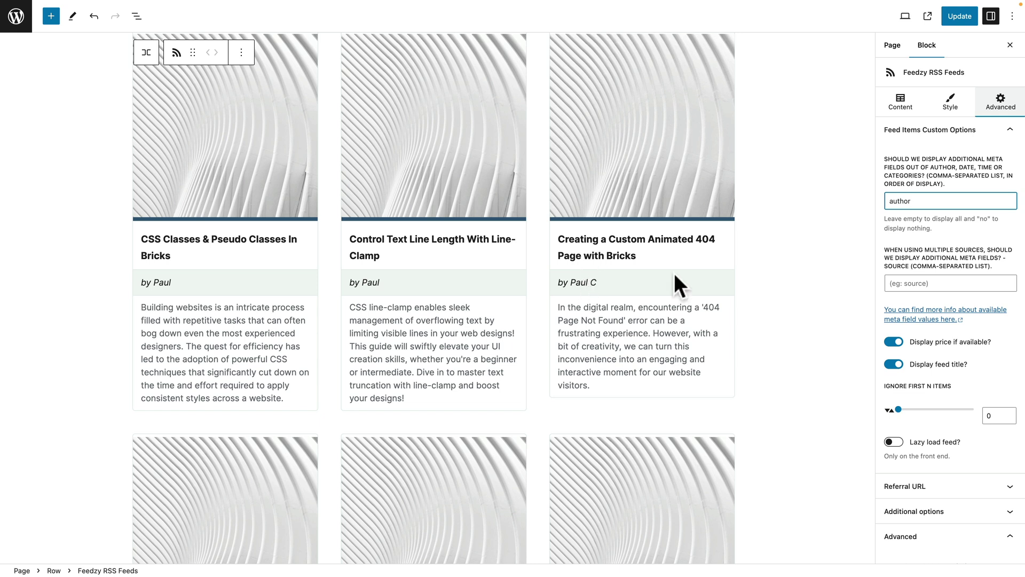
pyautogui.moveTo(923, 202); pyautogui.dragTo(873, 202)
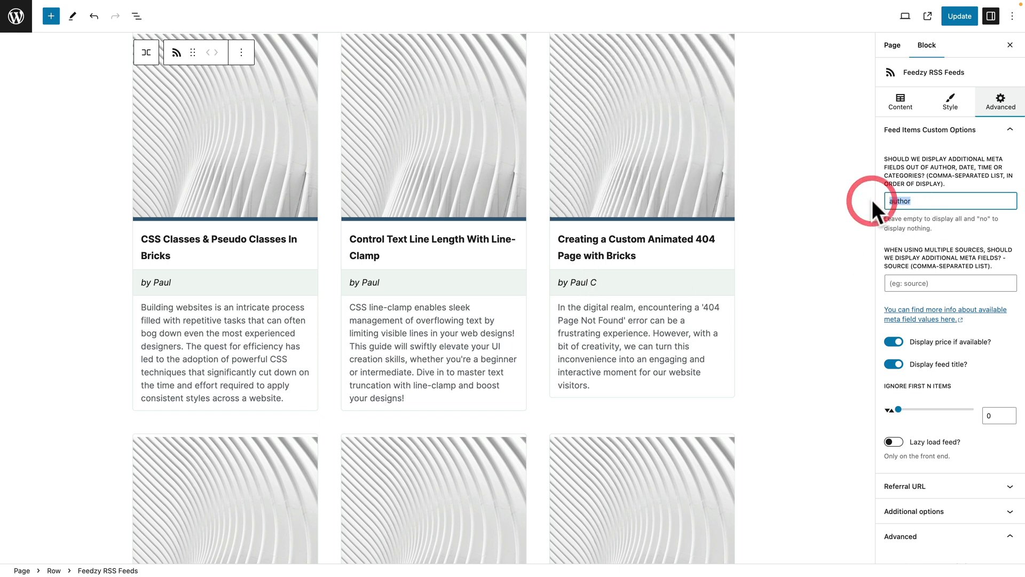
pyautogui.write('date')
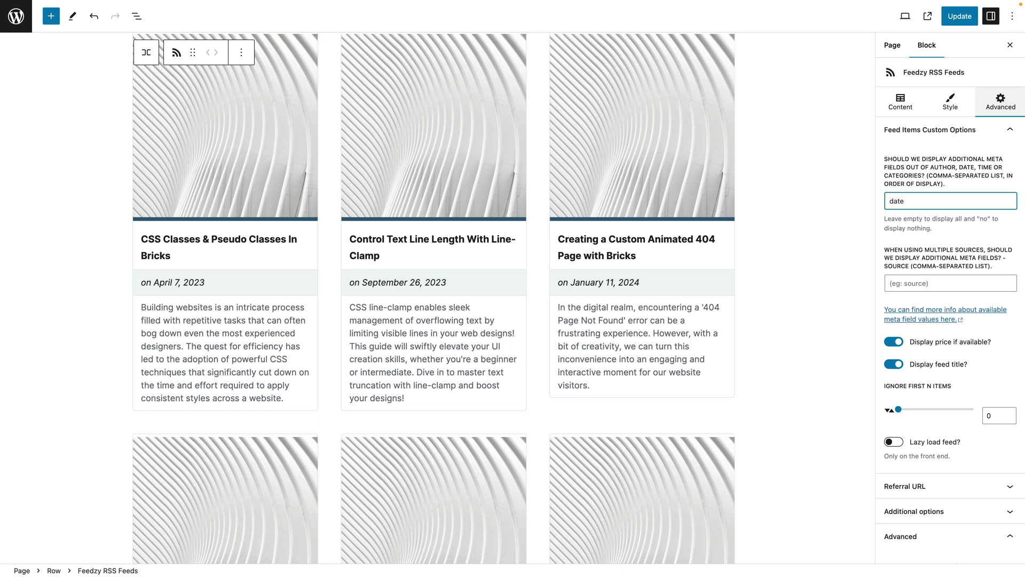
pyautogui.moveTo(906, 202); pyautogui.dragTo(886, 205)
pyautogui.press('BackSpace')
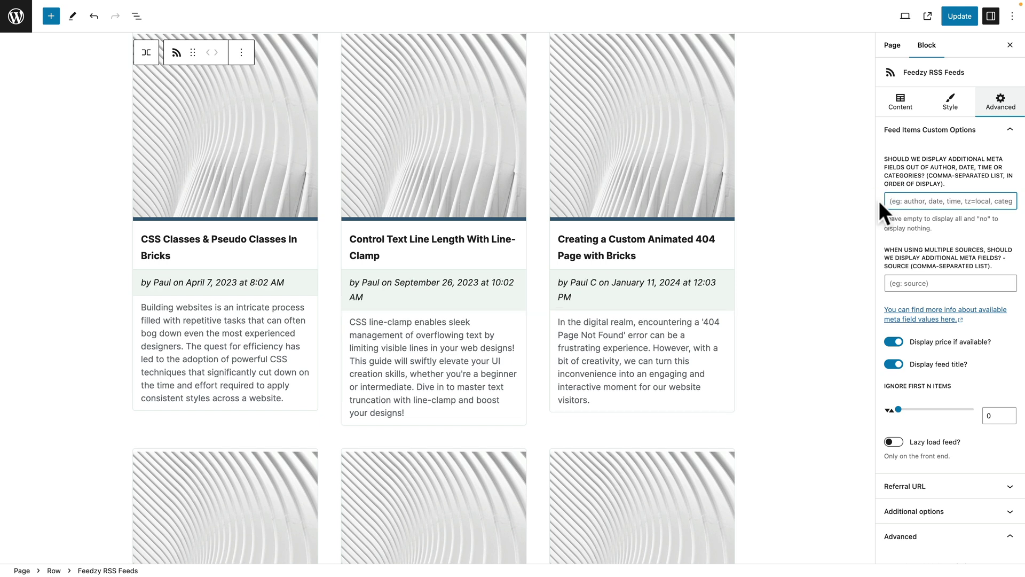
pyautogui.click(914, 283)
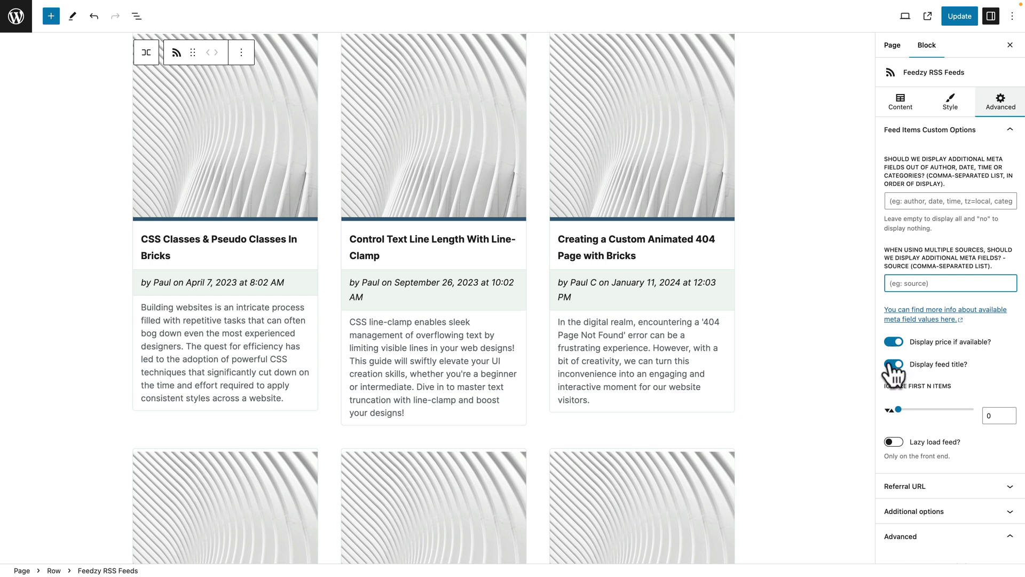
# Disable the display of the feed title, and switch lazy loading of the feed on and back off
pyautogui.scroll(4, 607, 320)
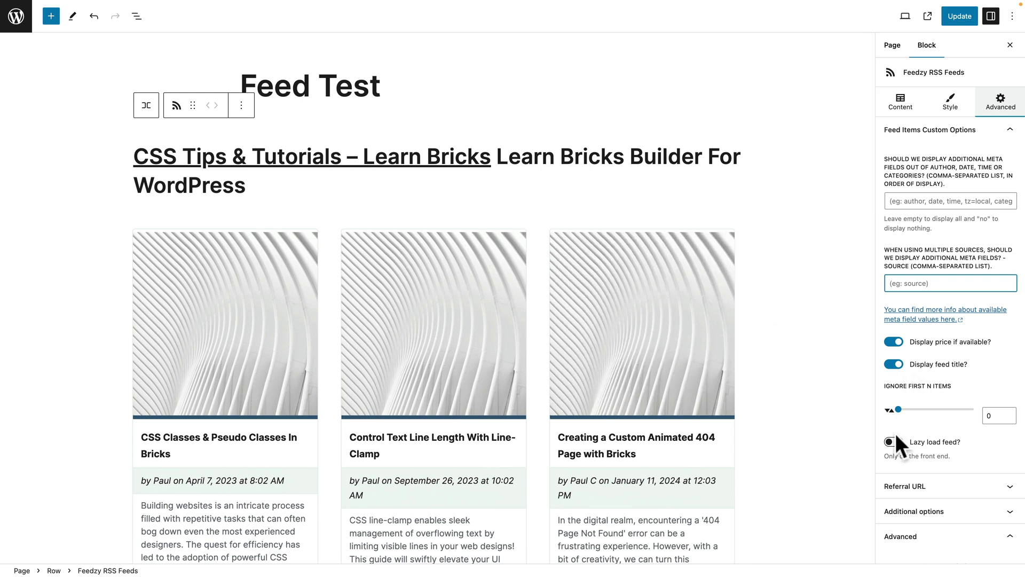
pyautogui.click(893, 365)
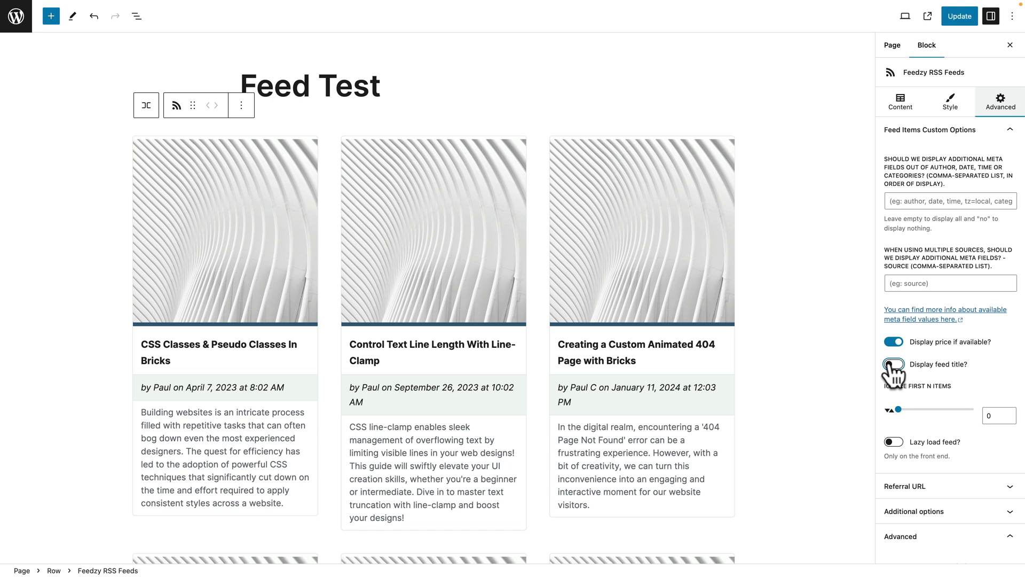
pyautogui.click(898, 409)
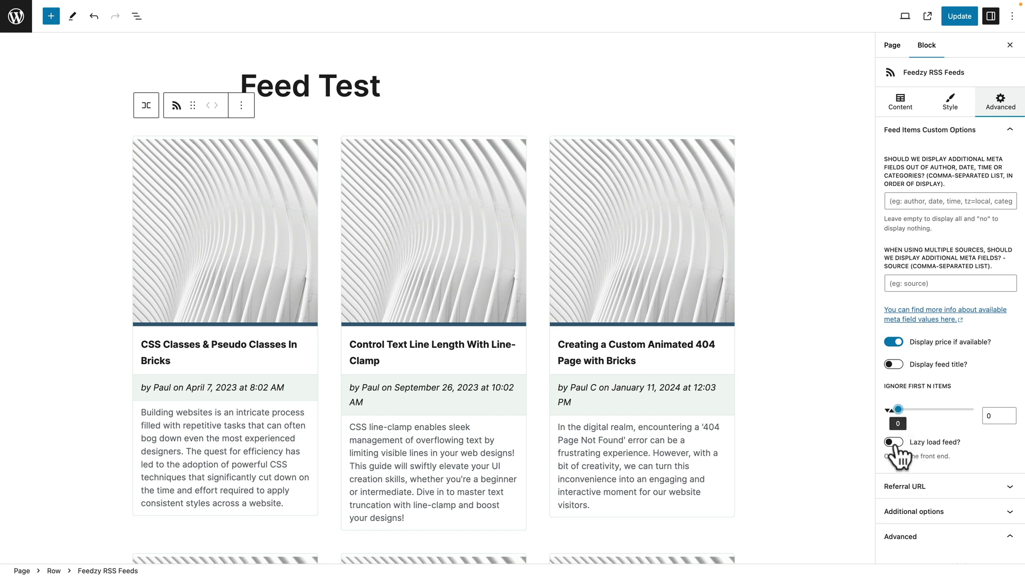
pyautogui.click(895, 442)
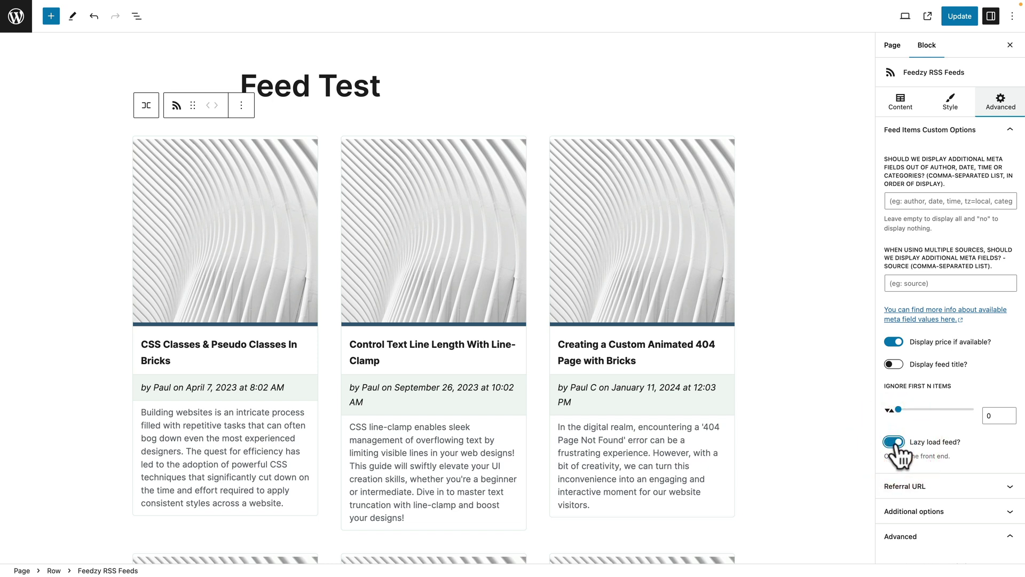
pyautogui.click(896, 445)
# Review the block's Referral URL parameters and Additional options, including the wrap custom class and dry run settings
pyautogui.scroll(-3, 897, 448)
pyautogui.click(906, 382)
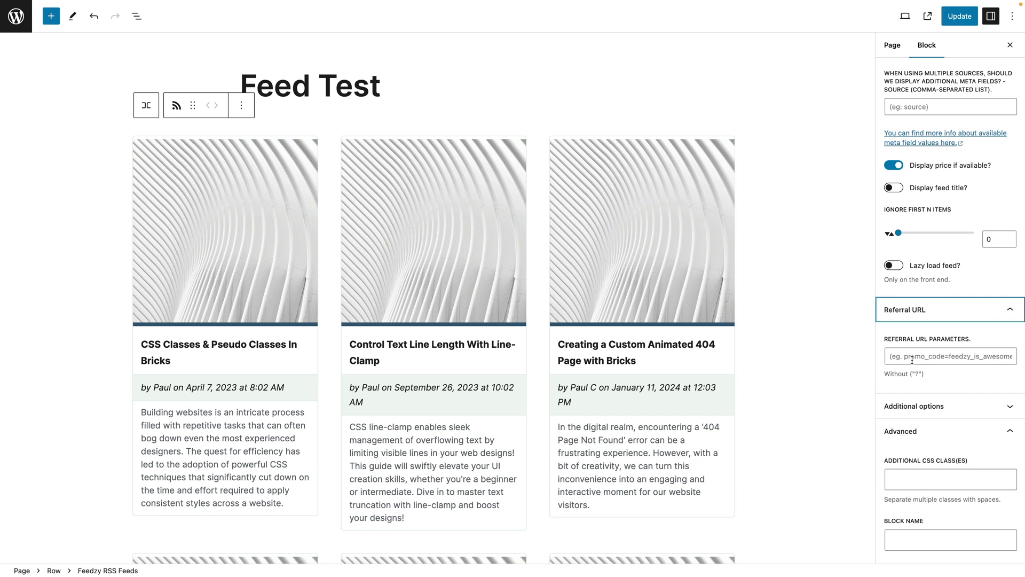
pyautogui.hotkey('ctrl', 's')
pyautogui.click(935, 408)
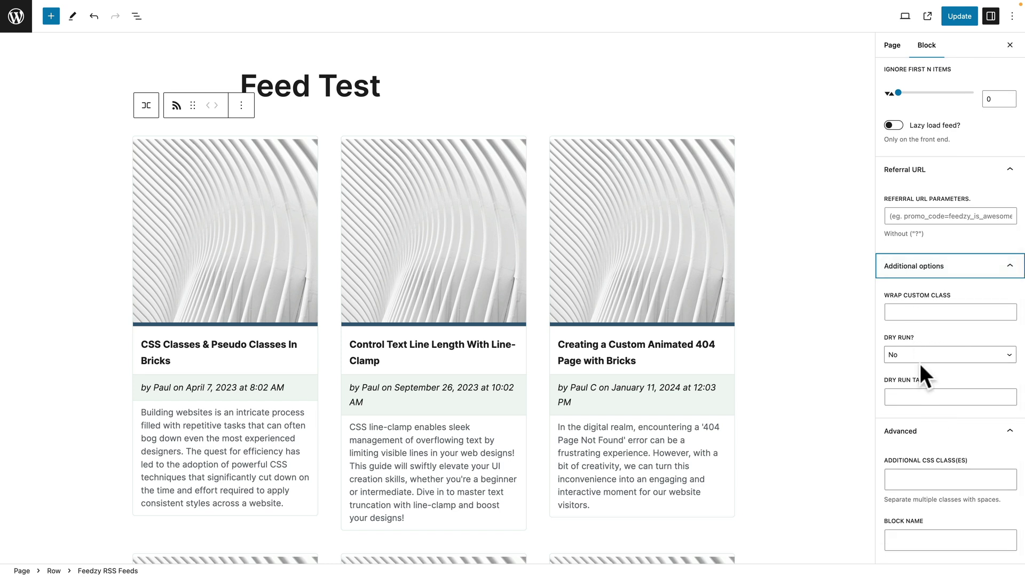
pyautogui.scroll(6, 923, 368)
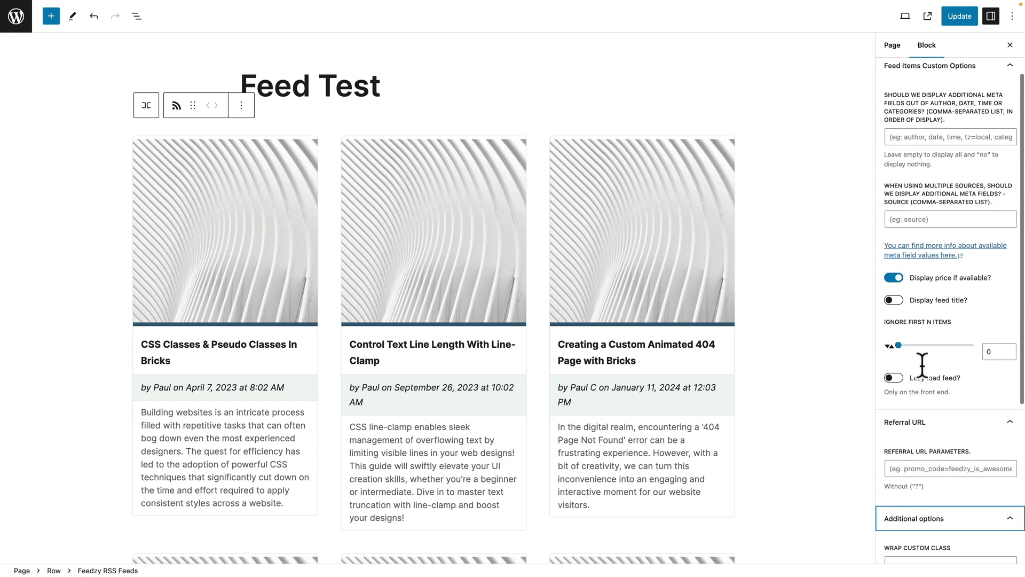
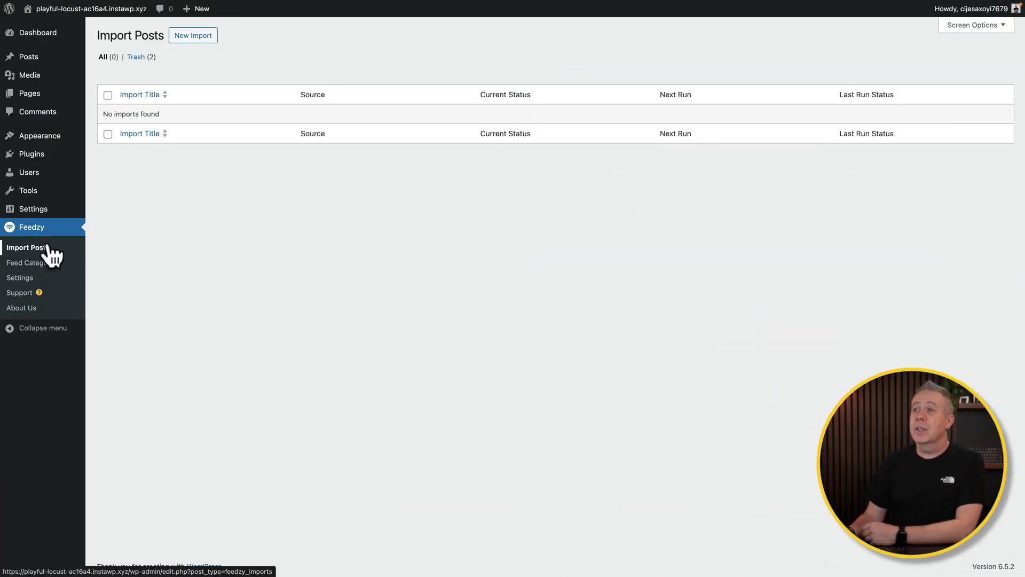
# Create a new Feedzy post import named CSS Tutorials
pyautogui.click(191, 37)
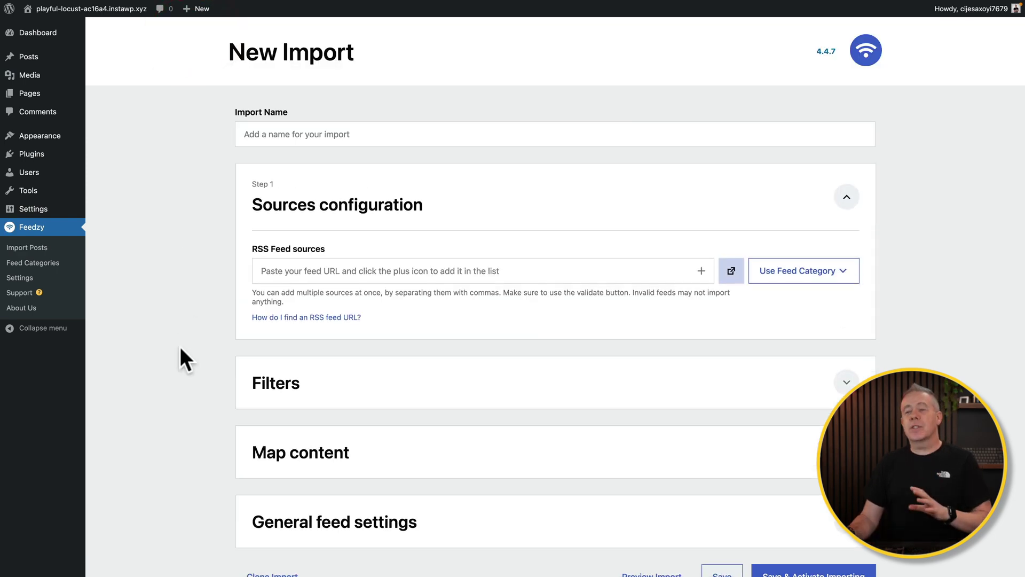
pyautogui.click(299, 134)
pyautogui.write('css')
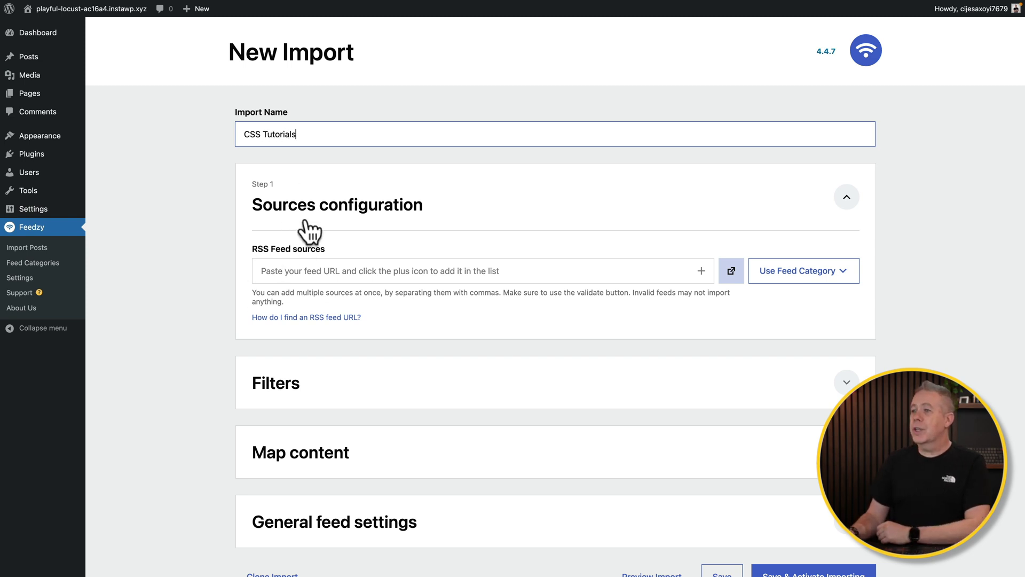
pyautogui.click(350, 270)
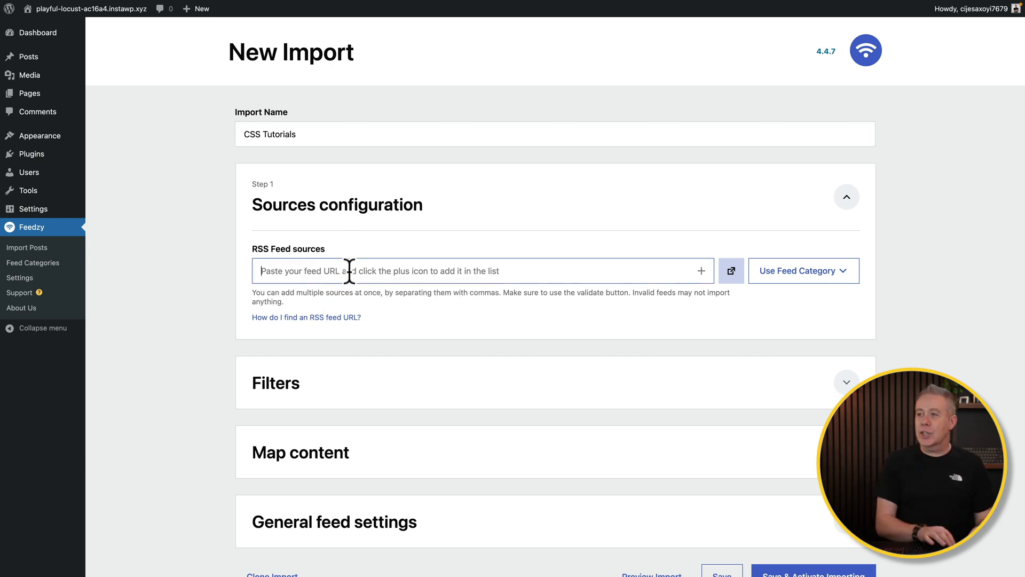
pyautogui.write('https://learnbricksbuilder.com/category/css-tips-tutorials/feed')
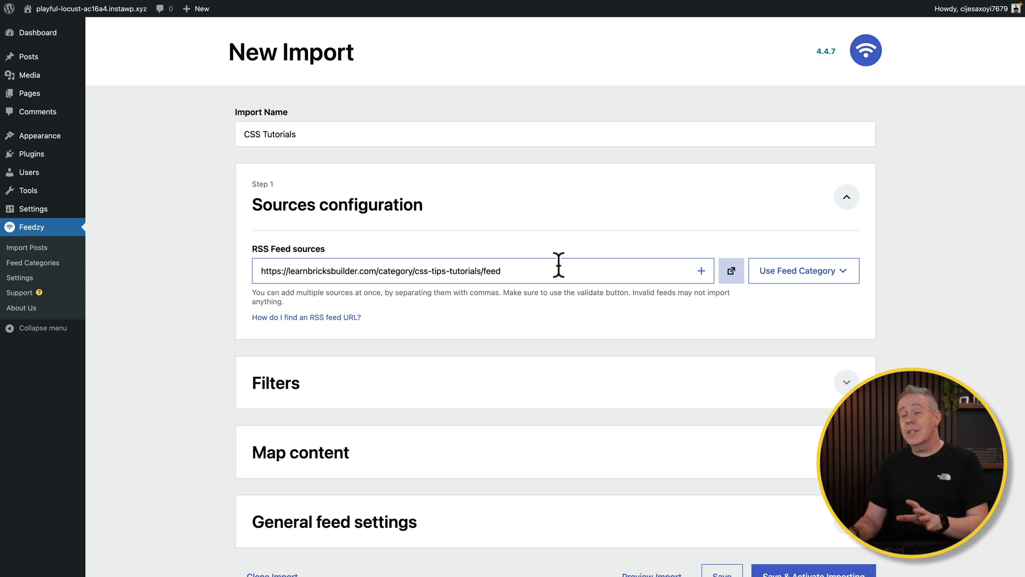
pyautogui.click(826, 273)
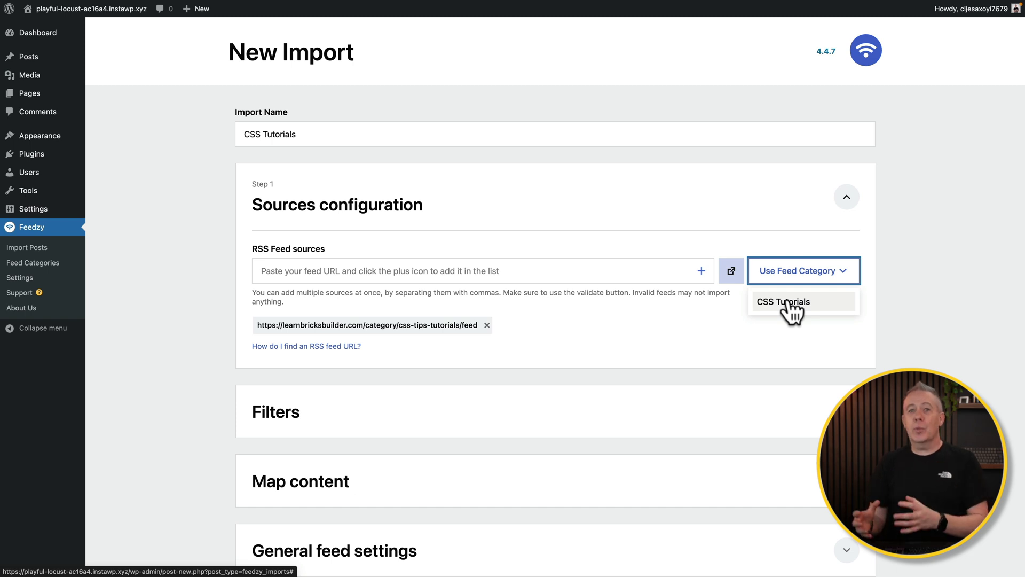
pyautogui.click(432, 282)
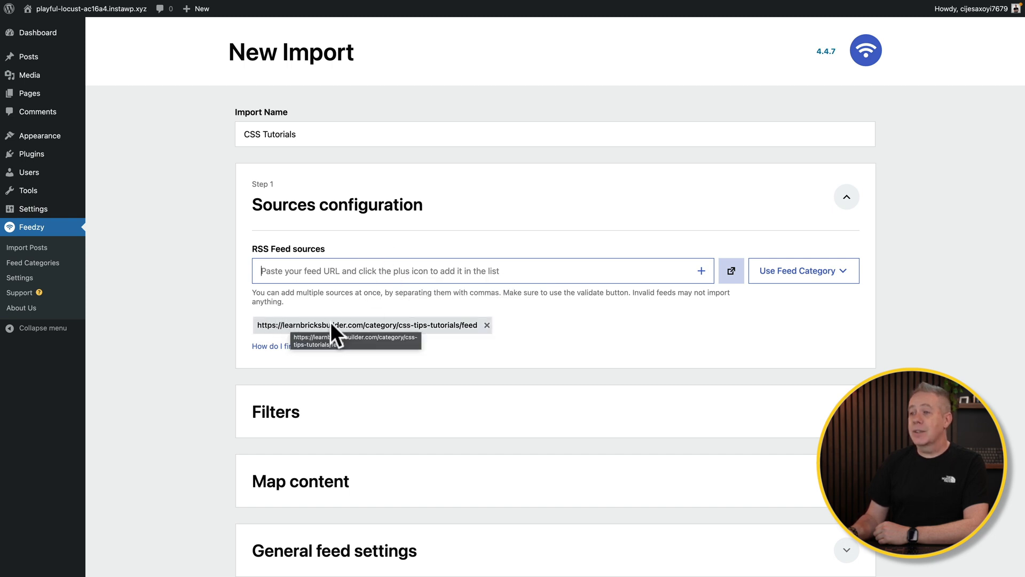
# Expand the import's Filters section and examine the keyword, exclusion and time range options
pyautogui.scroll(-3, 193, 401)
pyautogui.click(256, 344)
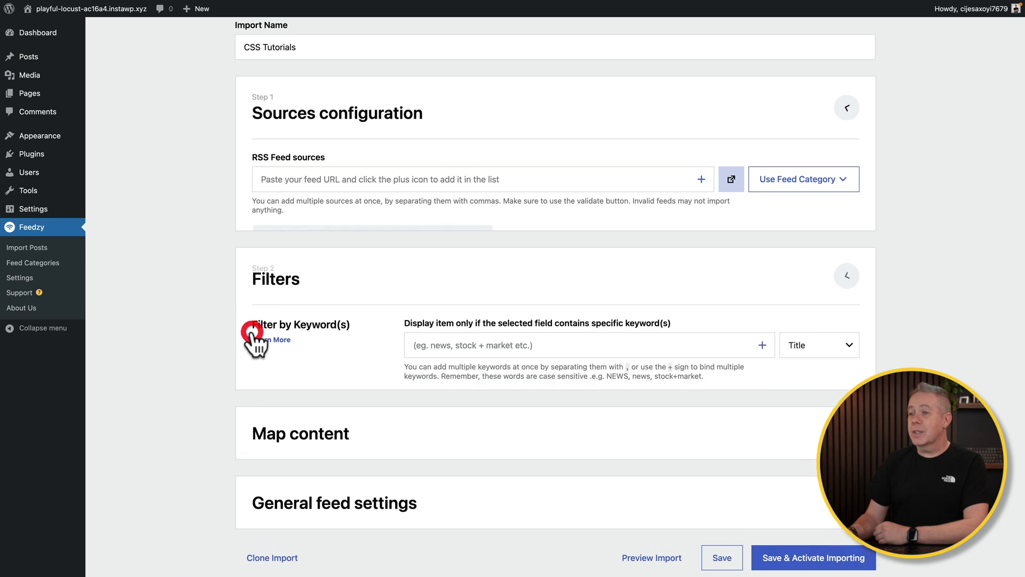
pyautogui.scroll(-3, 249, 358)
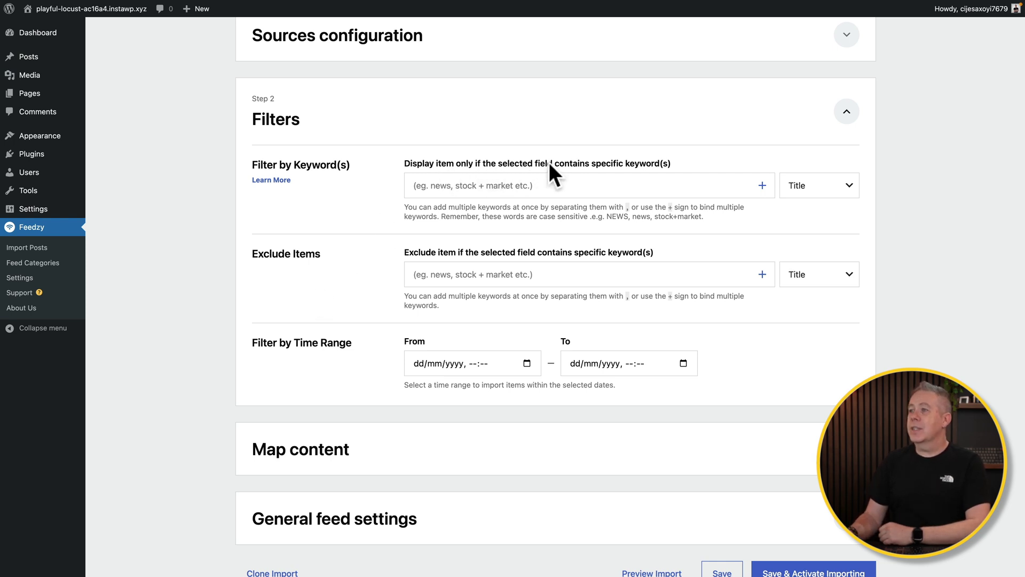
# Filter the import to items whose title contains the keyword CSS, and check which fields the exclusion filter supports
pyautogui.click(549, 188)
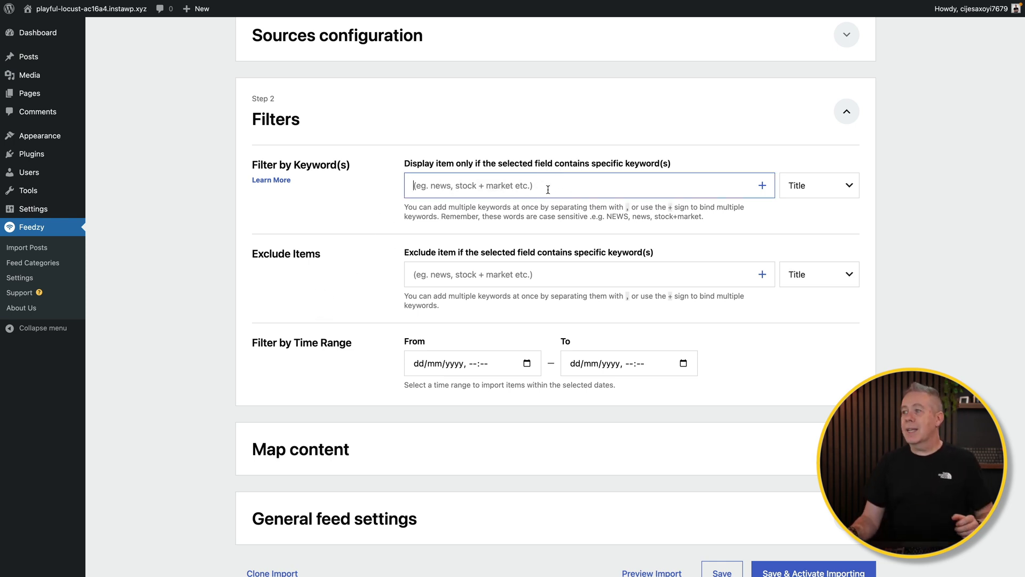
pyautogui.write('CSS')
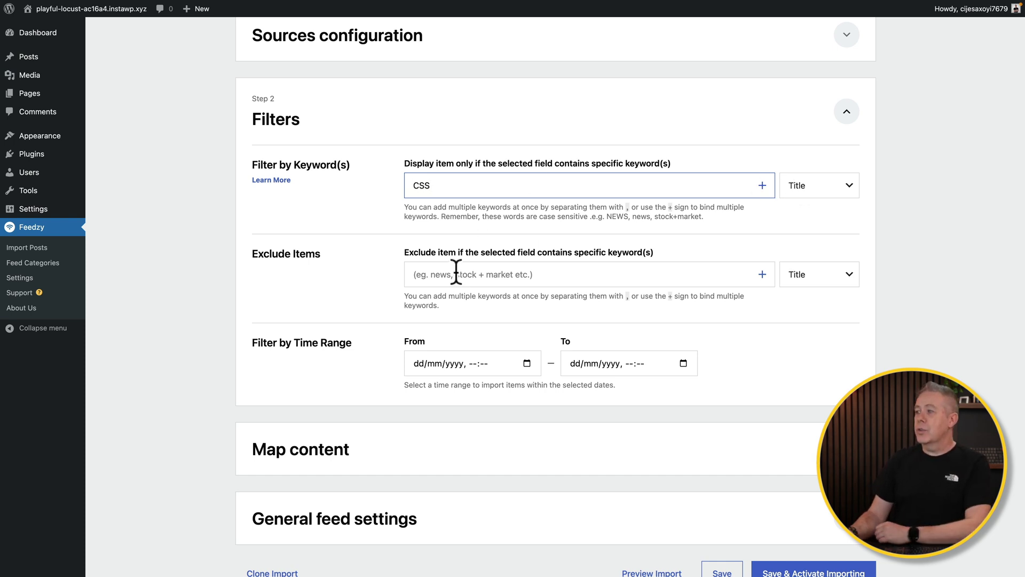
pyautogui.click(848, 275)
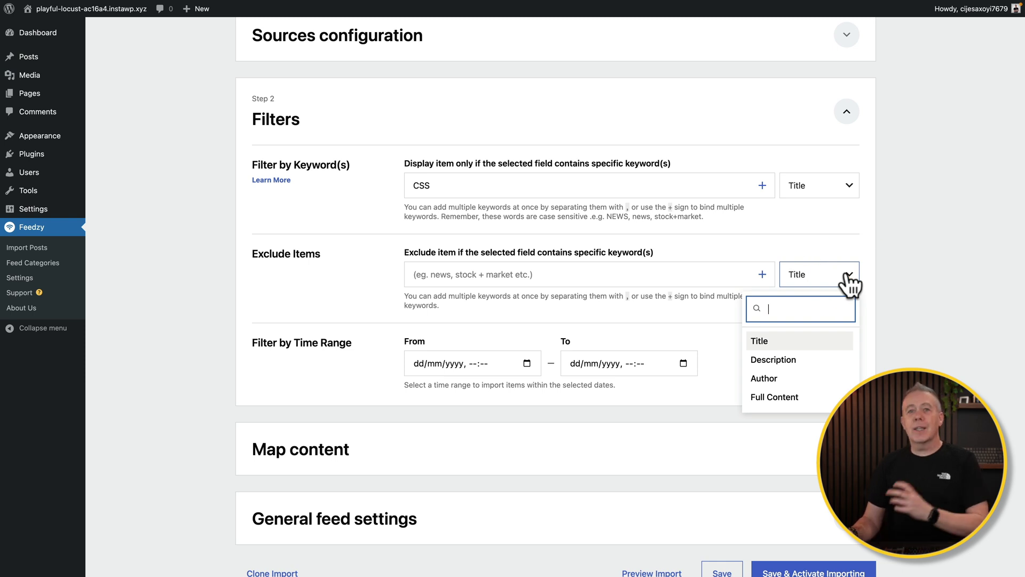
pyautogui.click(291, 261)
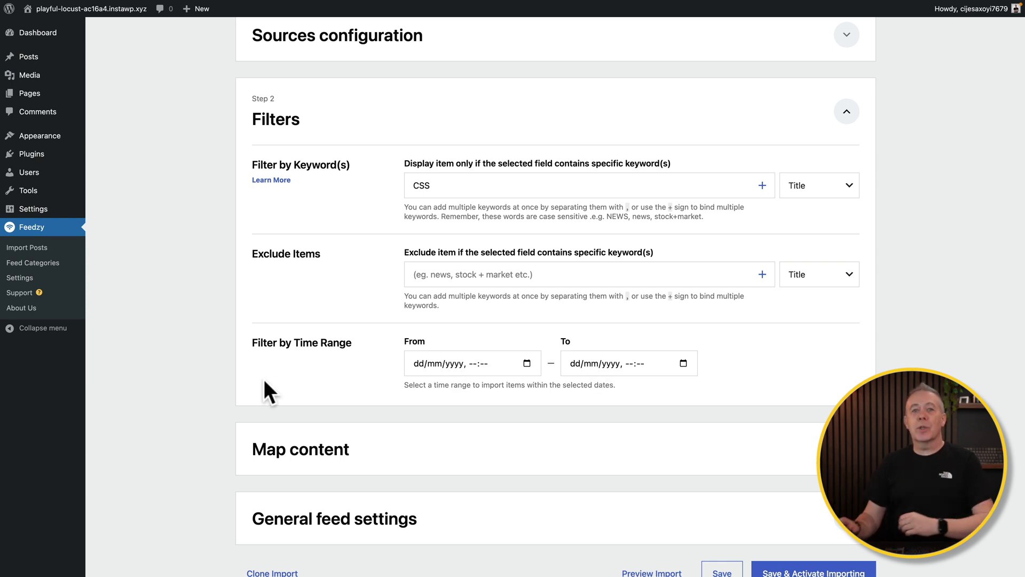
# In the Map content section, assign imported posts to the CSS Tutorials category and check the post type and post status options
pyautogui.scroll(-2, 264, 379)
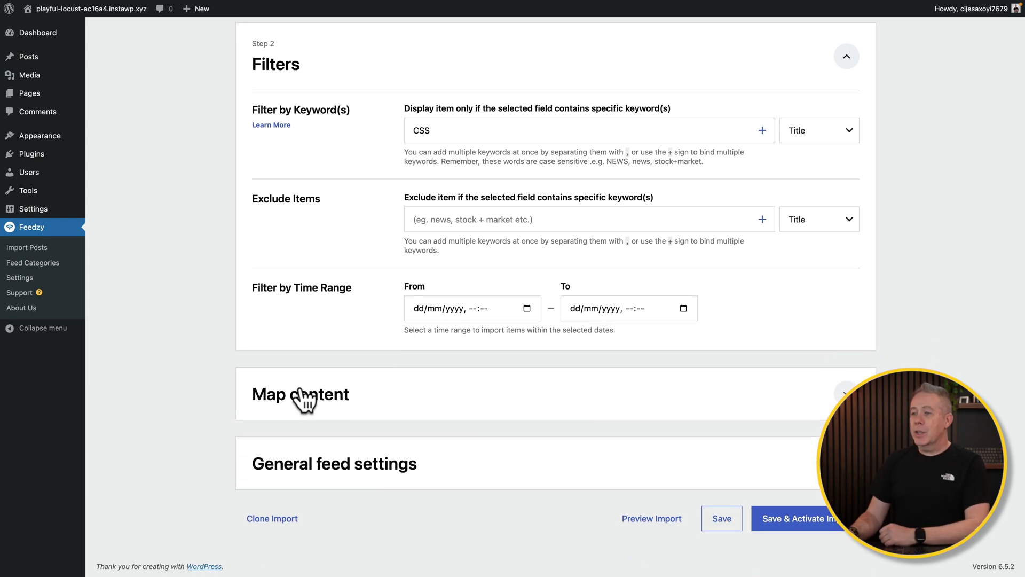
pyautogui.click(300, 388)
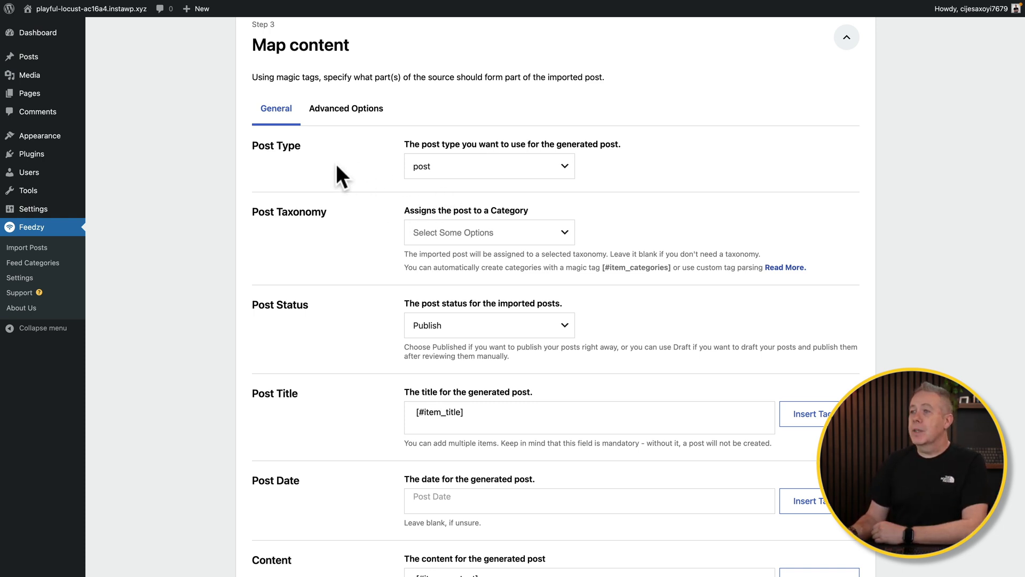
pyautogui.click(474, 168)
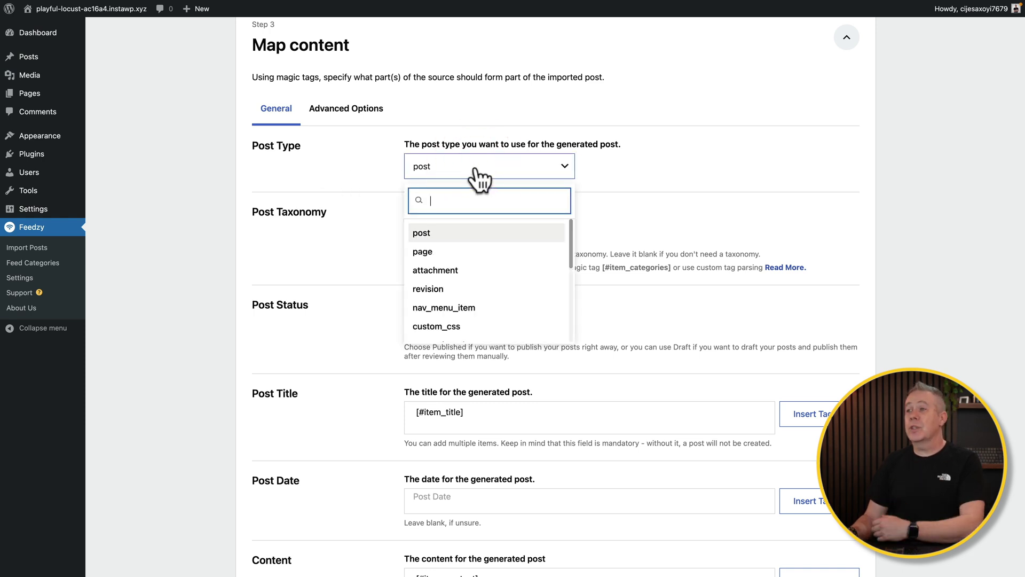
pyautogui.click(347, 169)
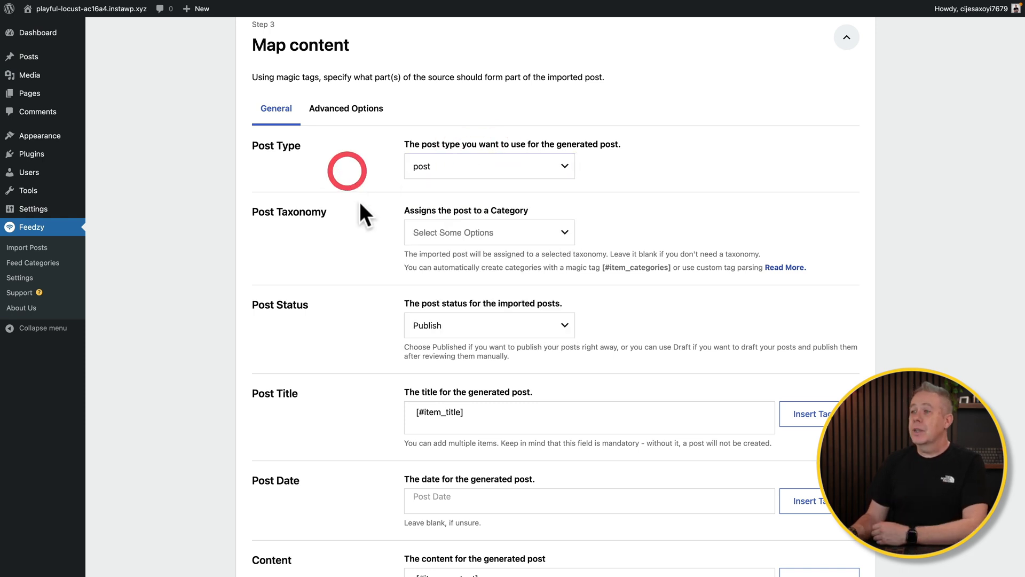
pyautogui.click(414, 233)
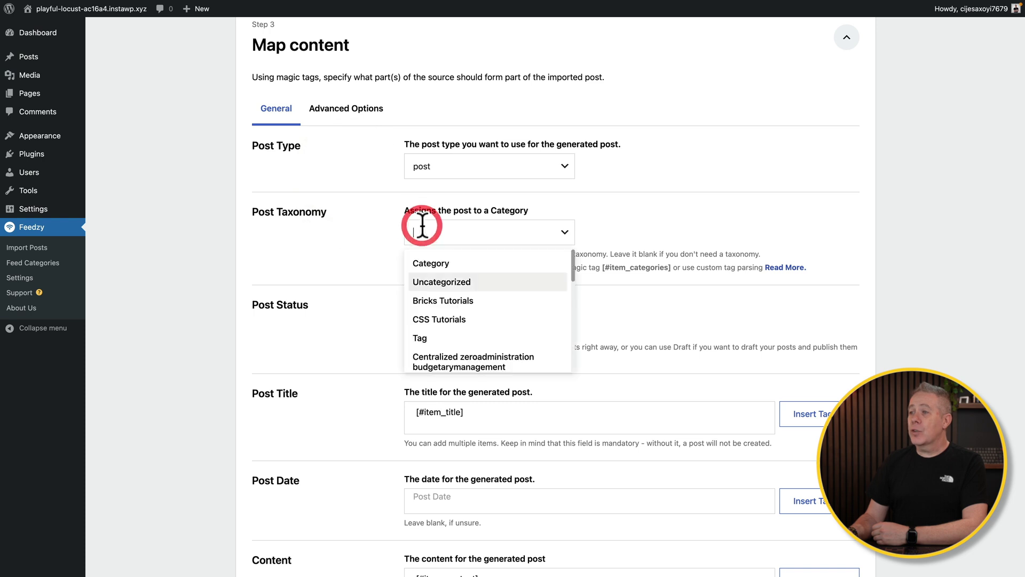
pyautogui.click(451, 319)
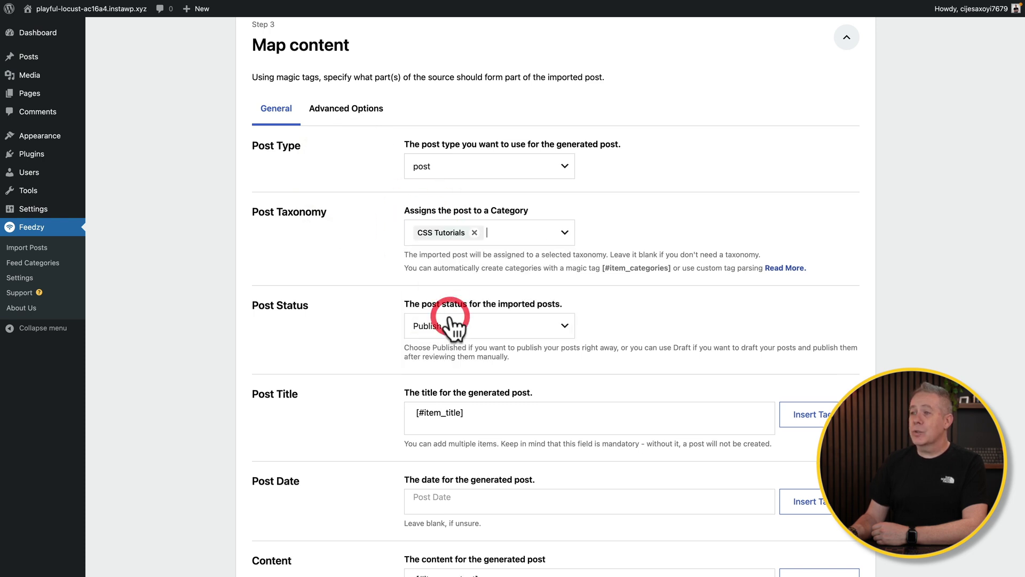
pyautogui.scroll(-3, 352, 331)
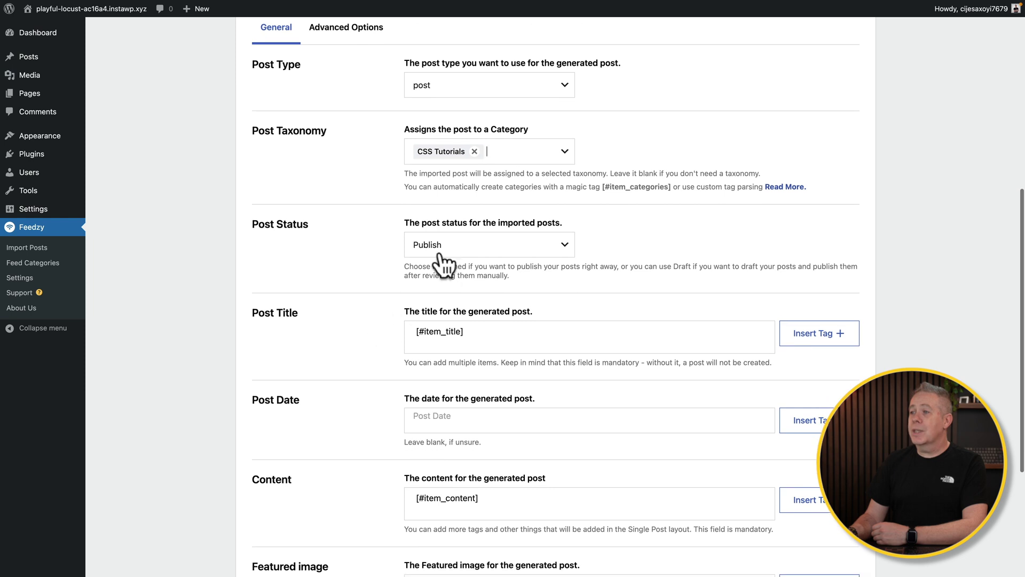
pyautogui.click(443, 248)
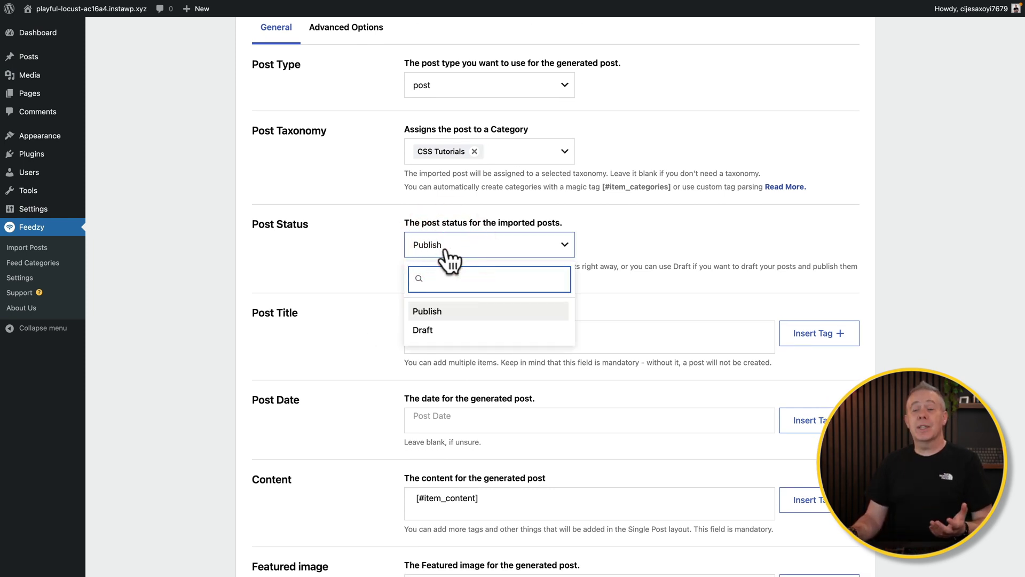
pyautogui.click(344, 266)
# Replace the post title mapping with a freshly inserted Item Title tag and map the post date to the Post Date tag
pyautogui.scroll(-2, 376, 290)
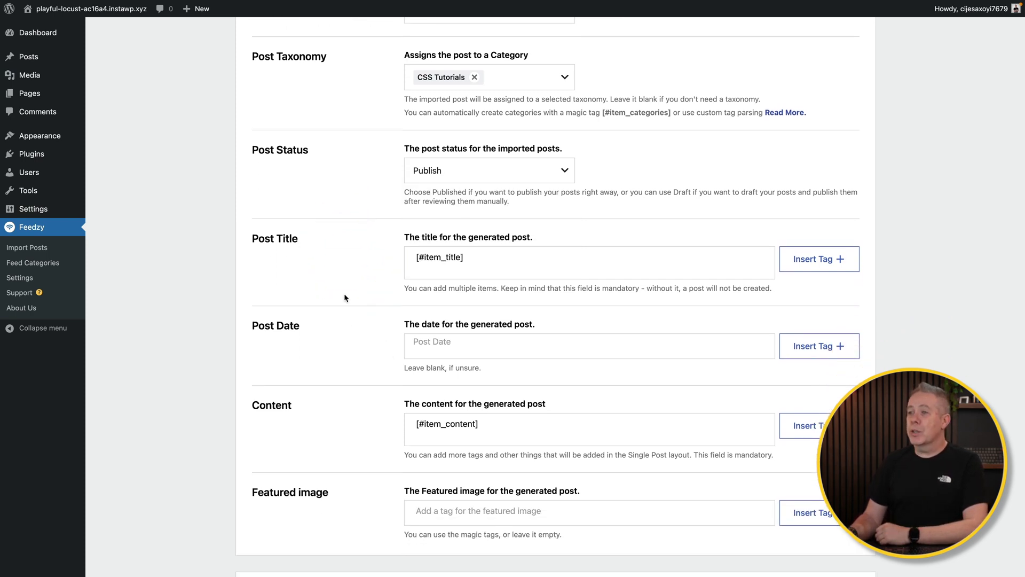
pyautogui.scroll(-1, 344, 298)
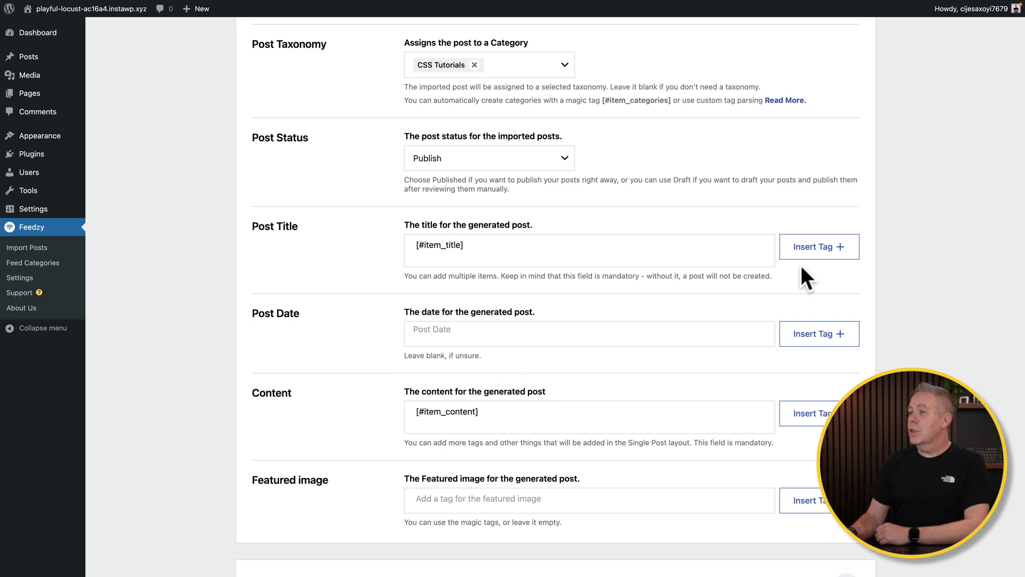
pyautogui.moveTo(504, 249); pyautogui.dragTo(410, 245)
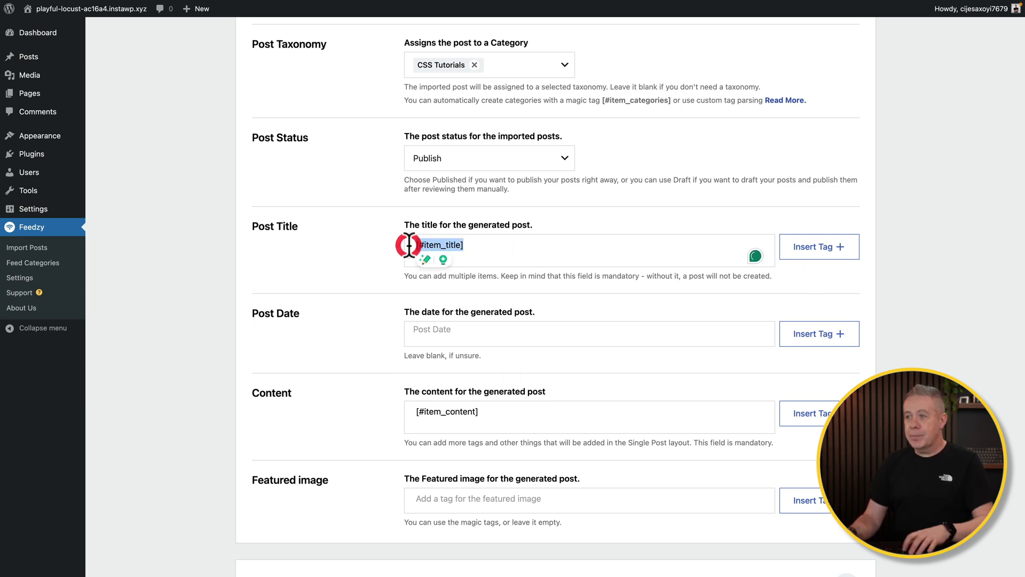
pyautogui.press('BackSpace')
pyautogui.click(817, 263)
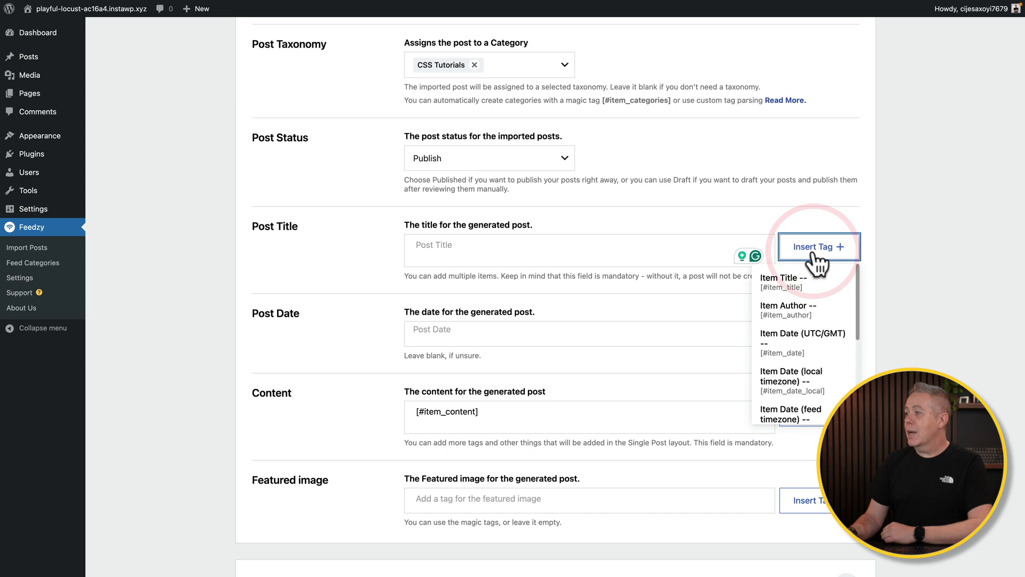
pyautogui.scroll(-5, 816, 333)
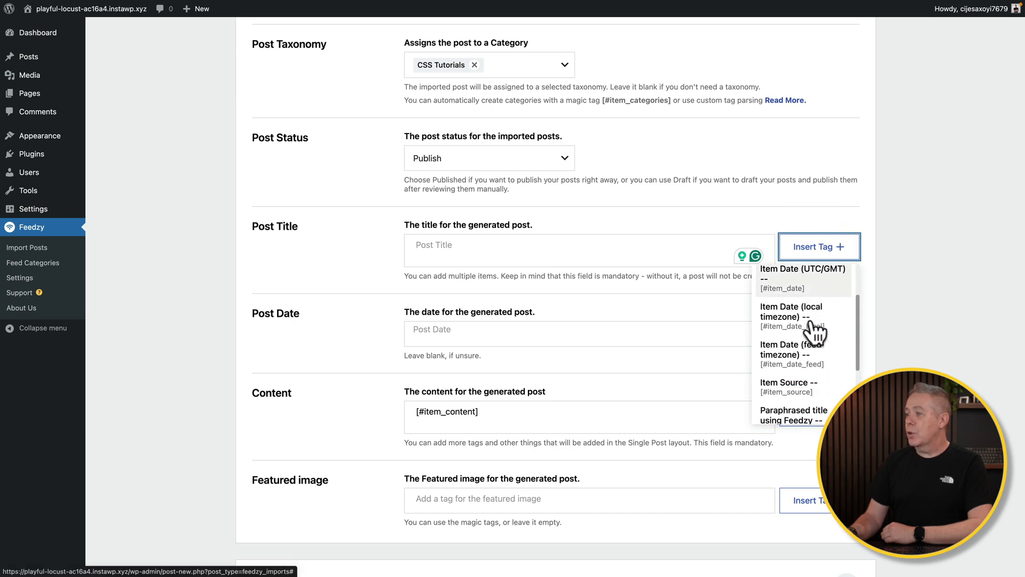
pyautogui.scroll(4, 815, 332)
pyautogui.scroll(1, 816, 333)
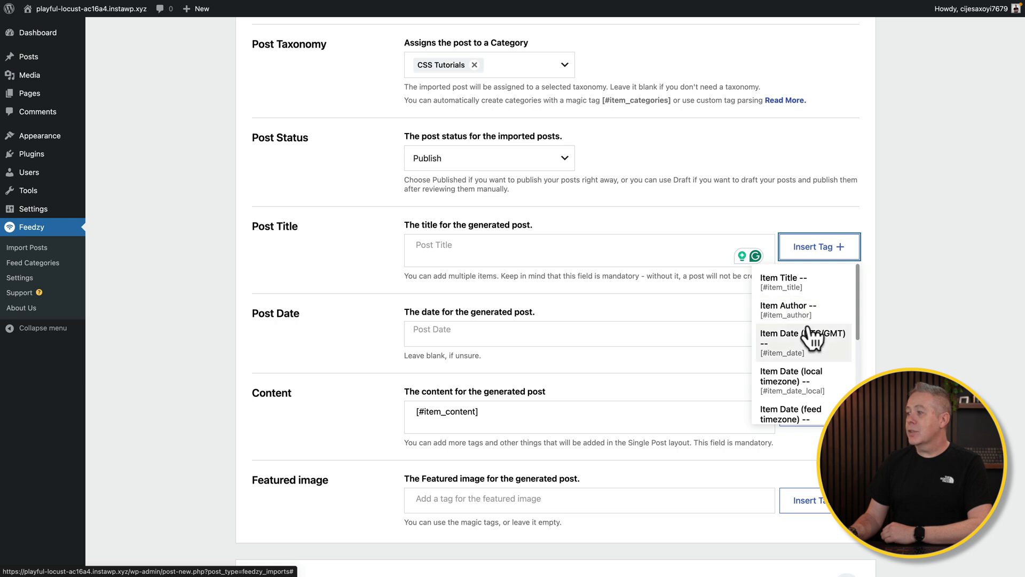
pyautogui.click(789, 286)
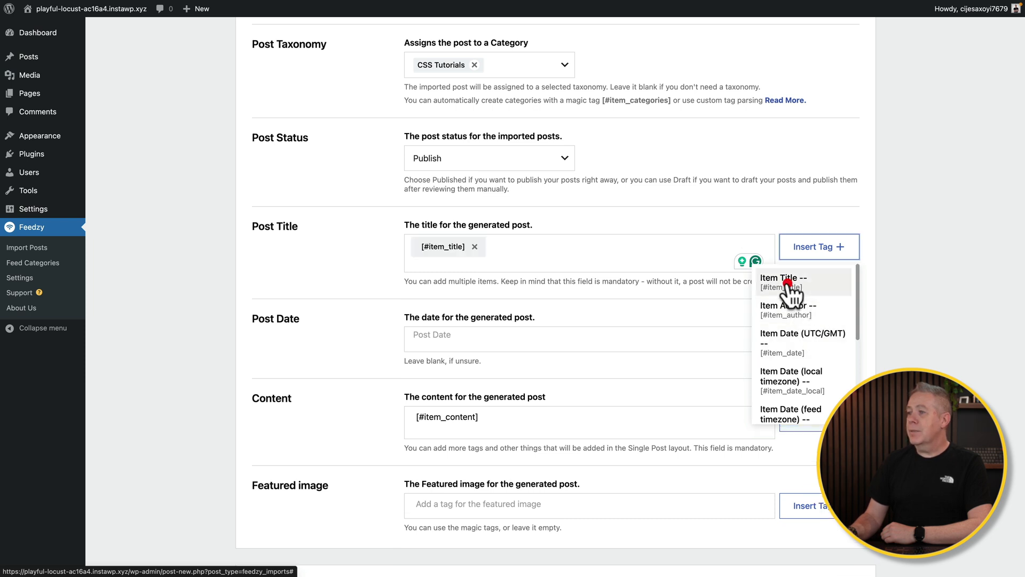
pyautogui.click(364, 334)
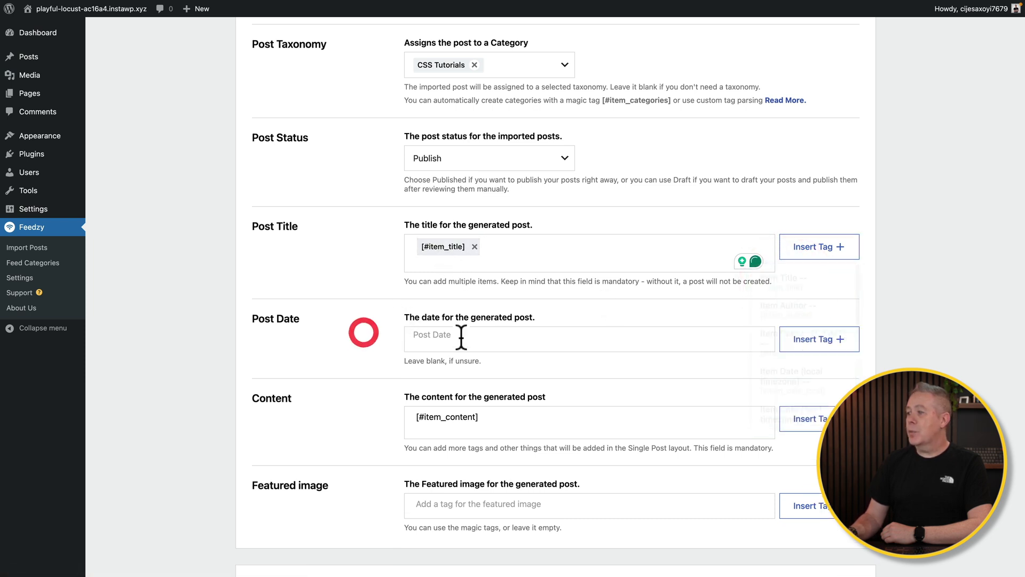
pyautogui.click(797, 343)
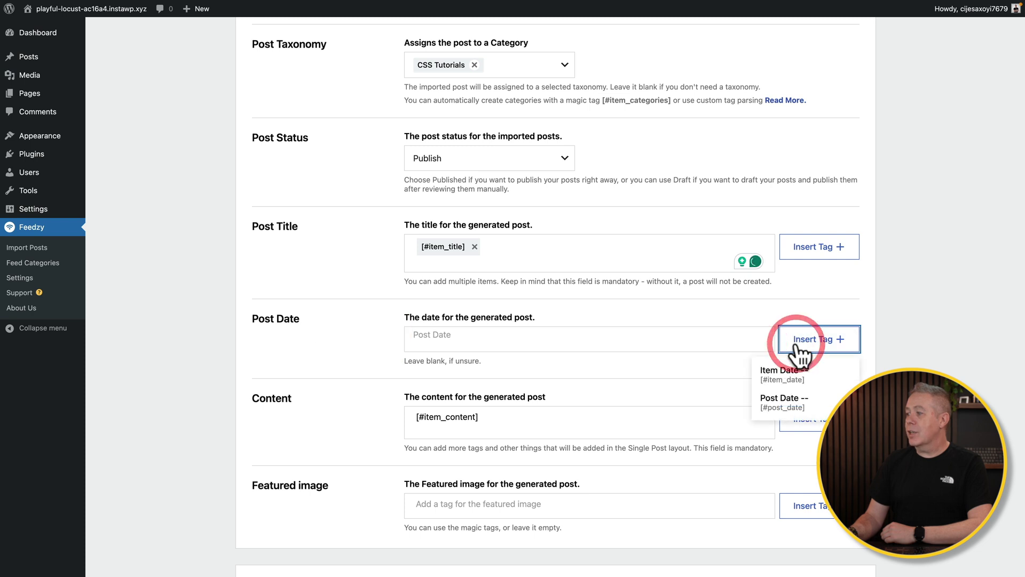
pyautogui.click(801, 398)
# Examine the actions available for the Item Full Content tag in the Content mapping, then close them without adding any
pyautogui.scroll(-3, 639, 433)
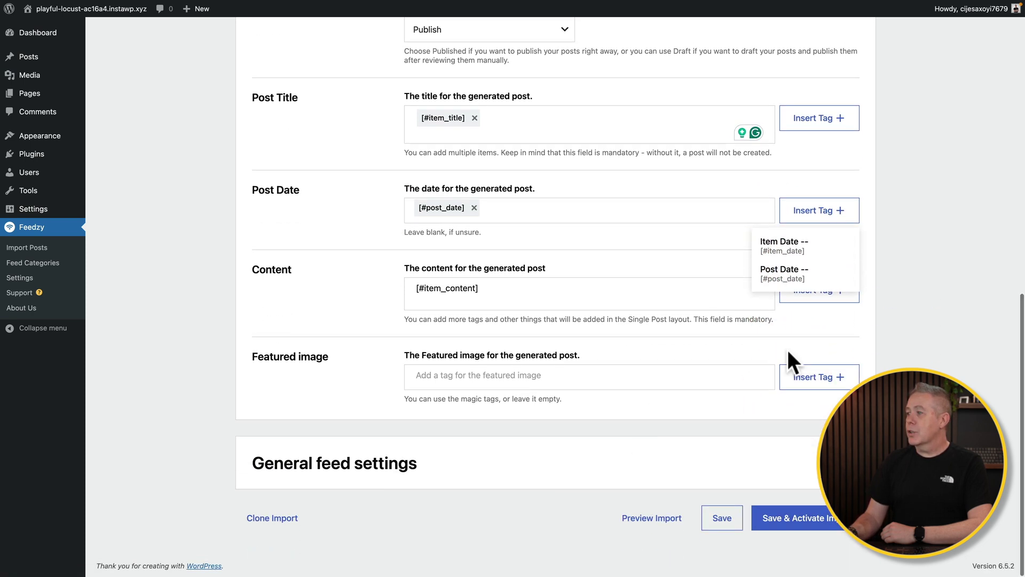
pyautogui.click(807, 287)
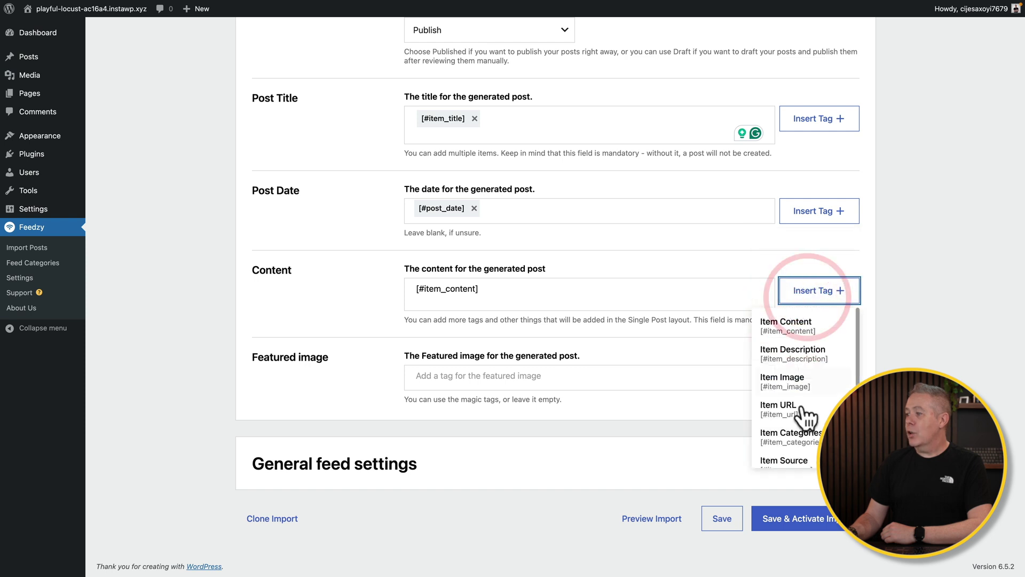
pyautogui.scroll(-2, 804, 422)
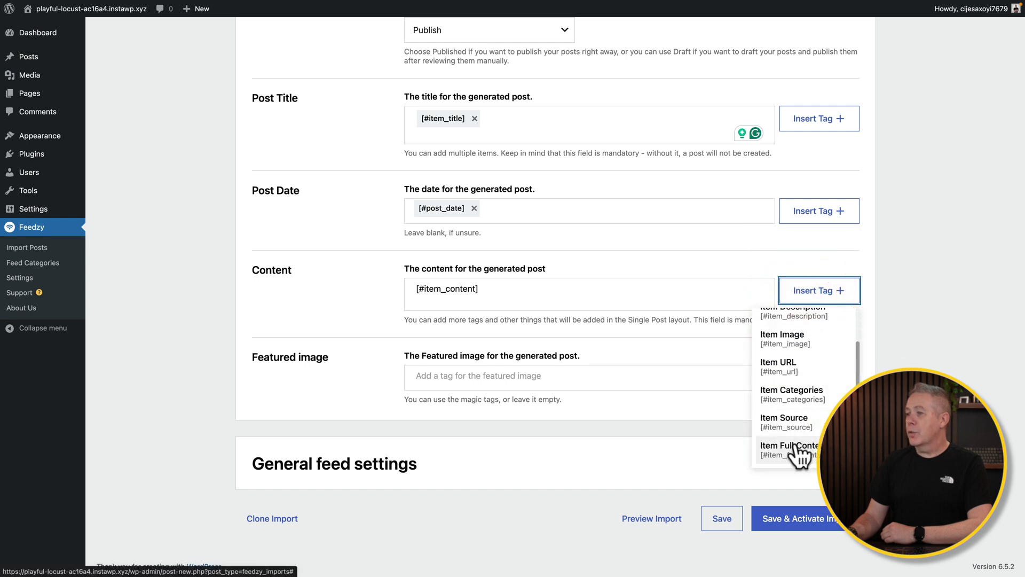
pyautogui.click(797, 445)
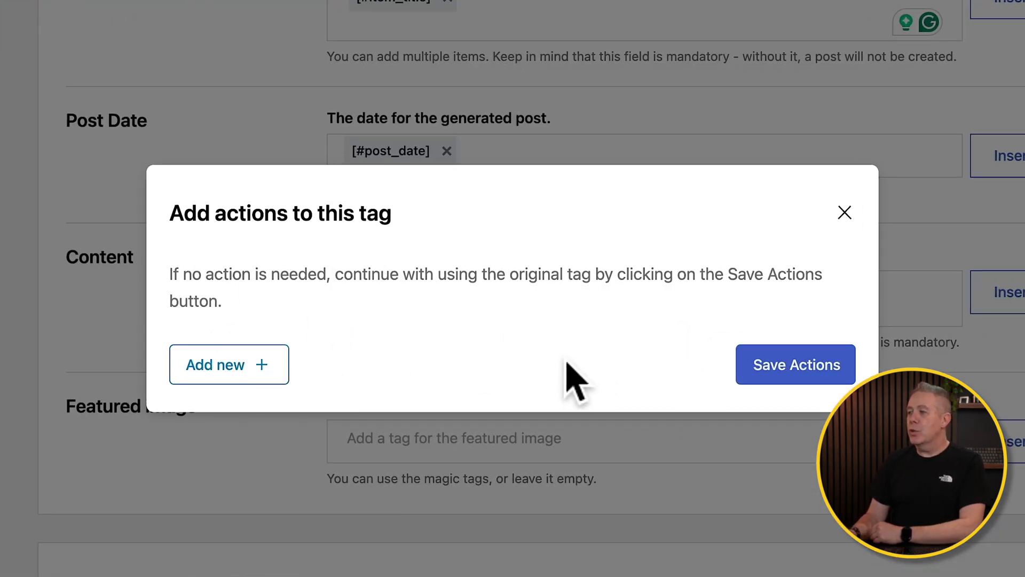
pyautogui.click(262, 365)
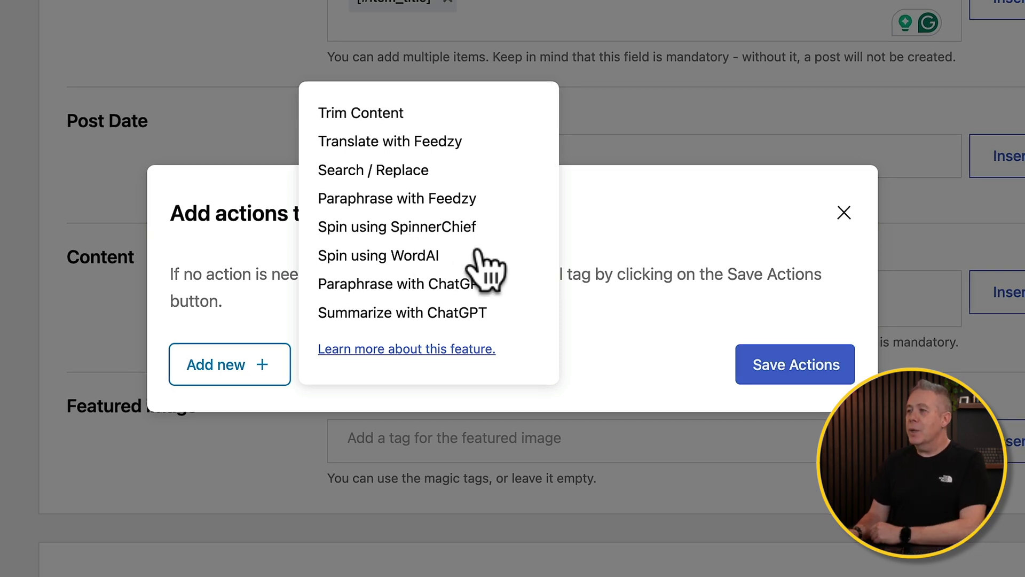
pyautogui.click(632, 214)
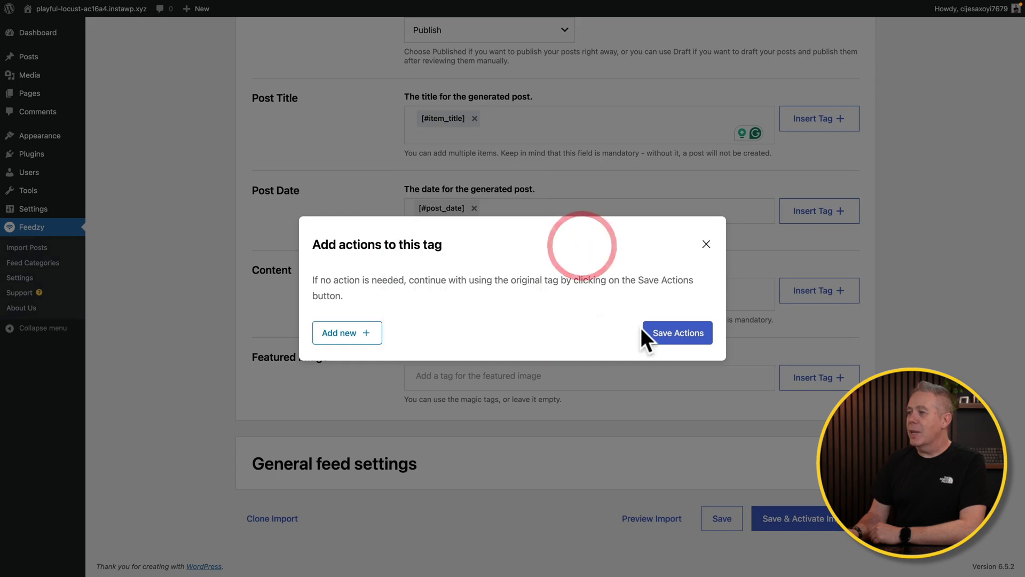
pyautogui.click(706, 245)
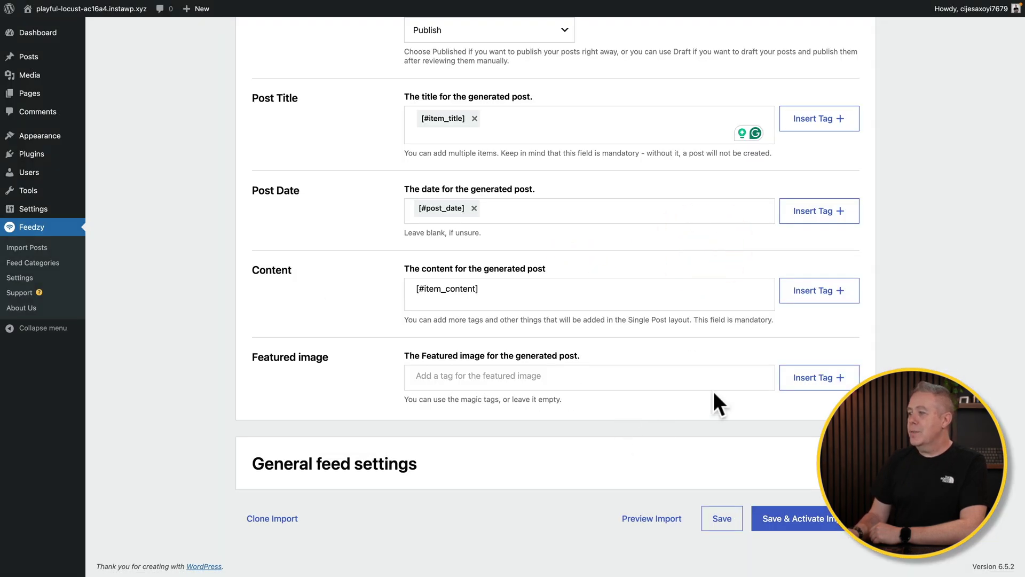
# Map the featured image to the Item Image tag without any actions, checking which tag actions are offered
pyautogui.click(801, 380)
pyautogui.click(797, 408)
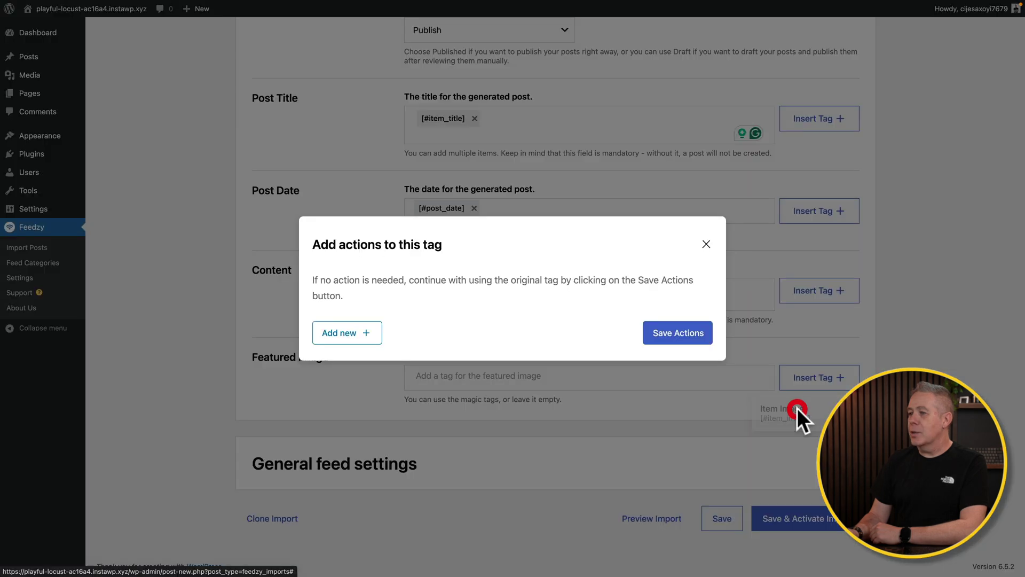
pyautogui.click(373, 333)
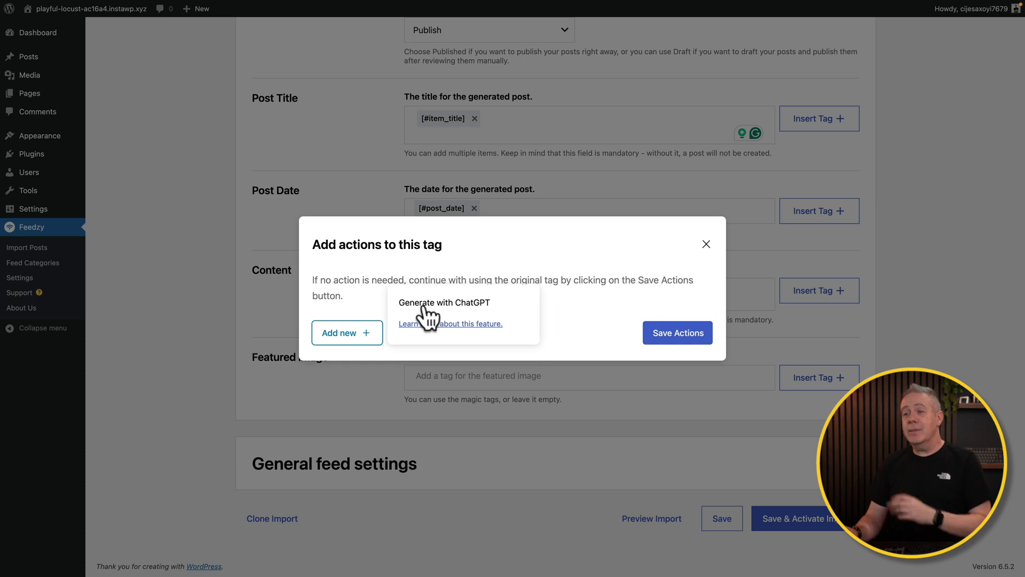
pyautogui.click(601, 295)
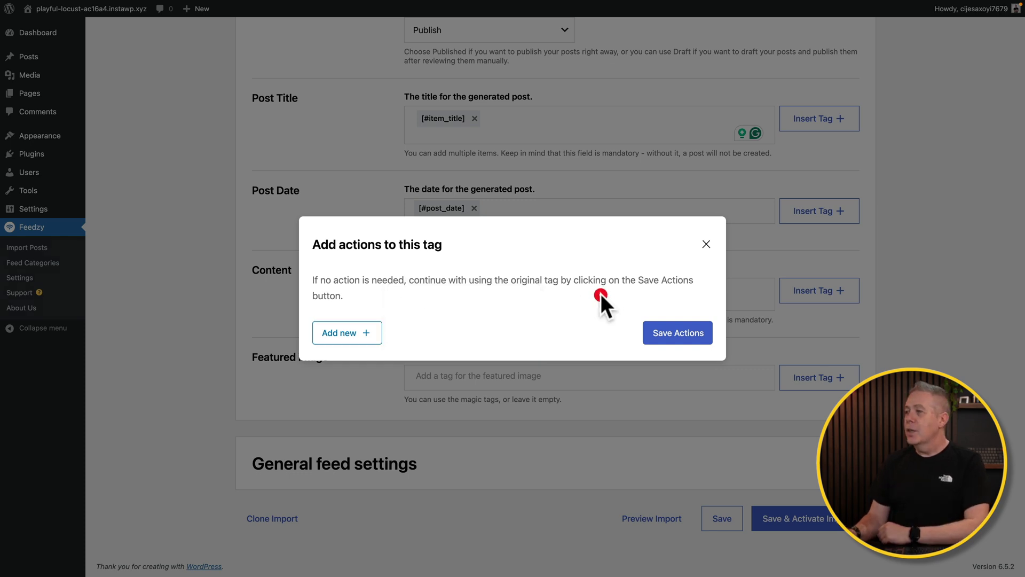
pyautogui.click(702, 247)
pyautogui.click(574, 377)
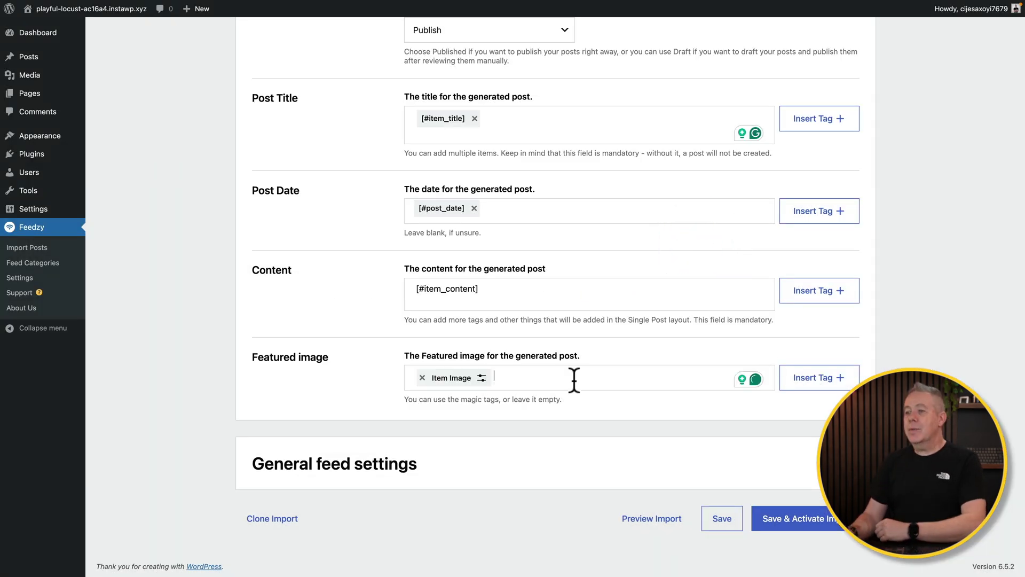
# Expand the General feed settings and set the number of feed items to import to 6
pyautogui.click(464, 473)
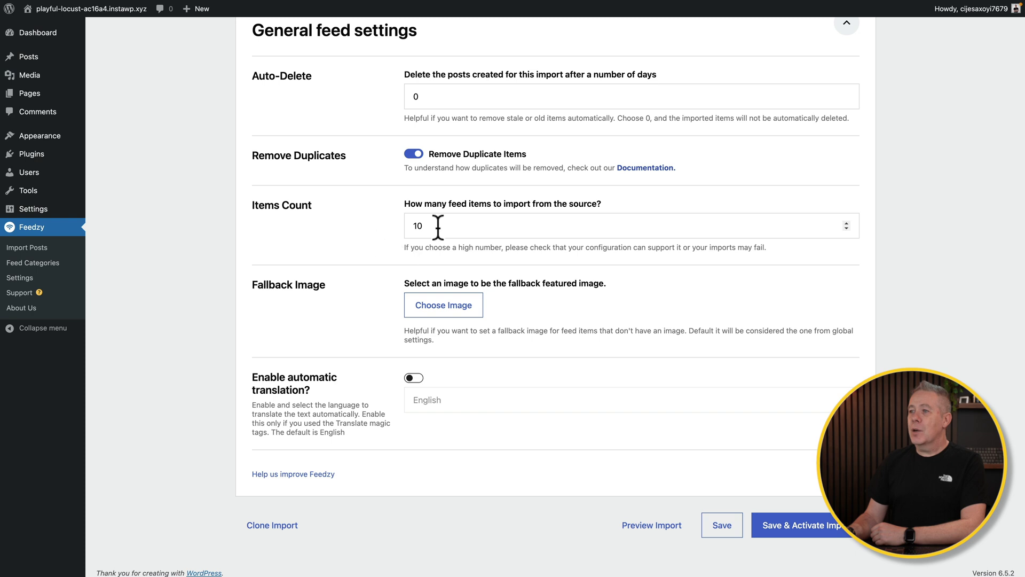
pyautogui.moveTo(438, 224); pyautogui.dragTo(388, 223)
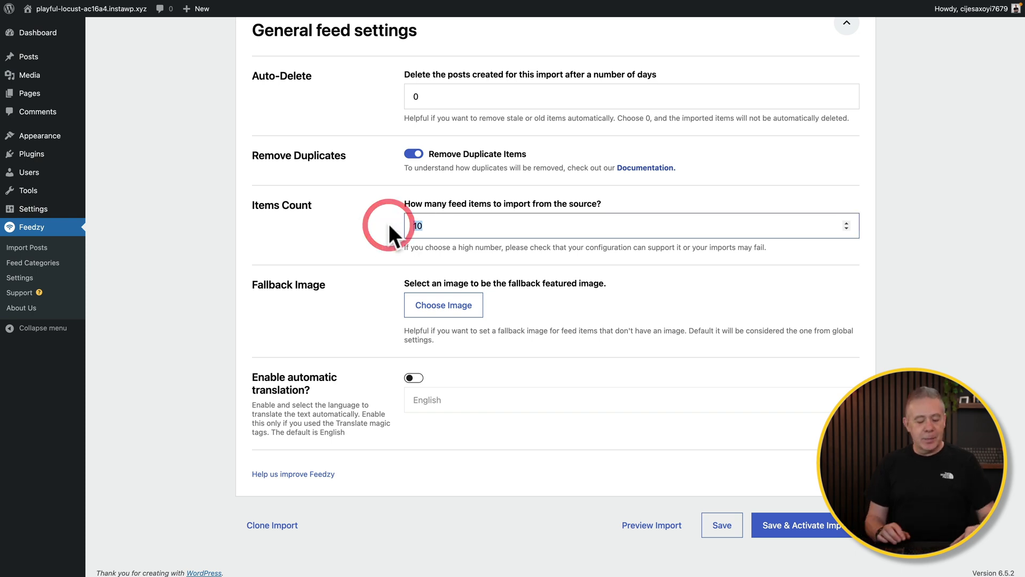
pyautogui.write('6')
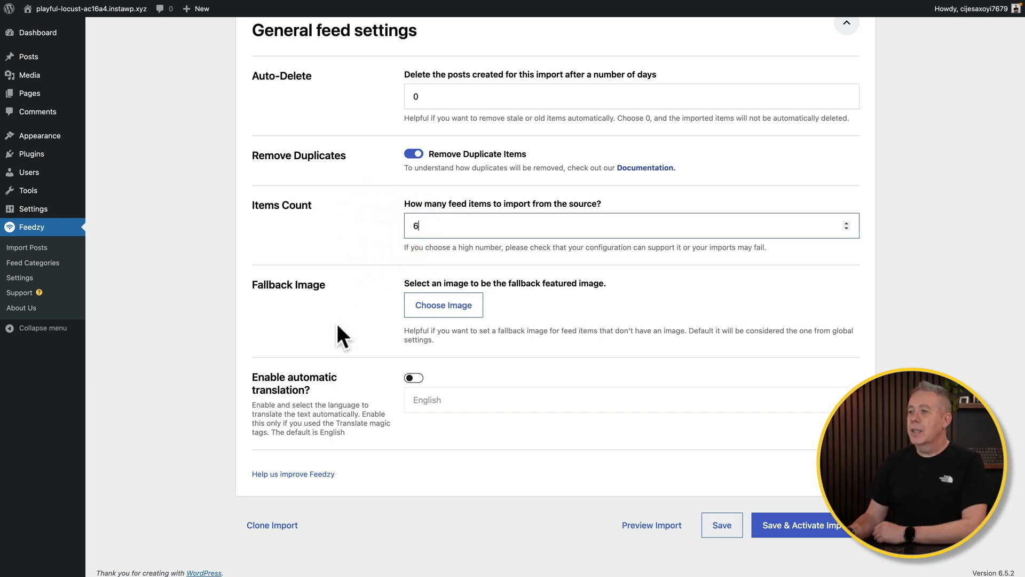
# Set the fallback featured image to pexels-ivan-rivero-1633970.jpg from the media library
pyautogui.click(456, 307)
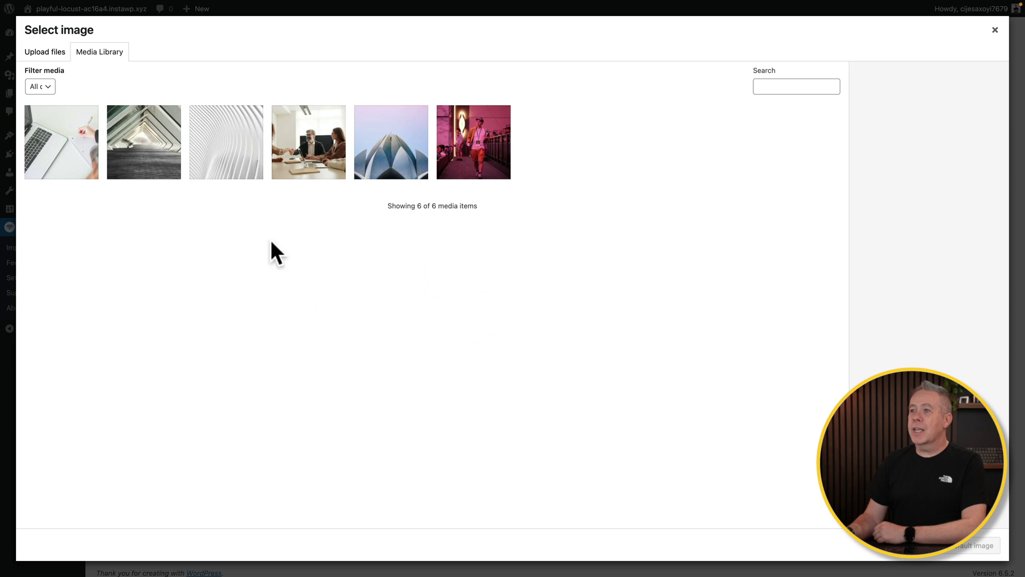
pyautogui.click(151, 155)
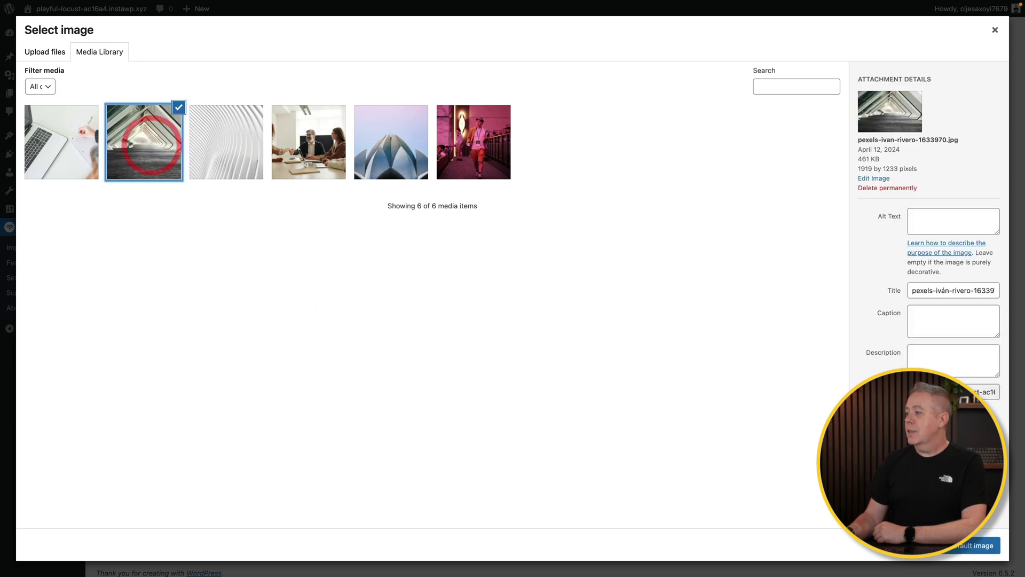
pyautogui.click(982, 543)
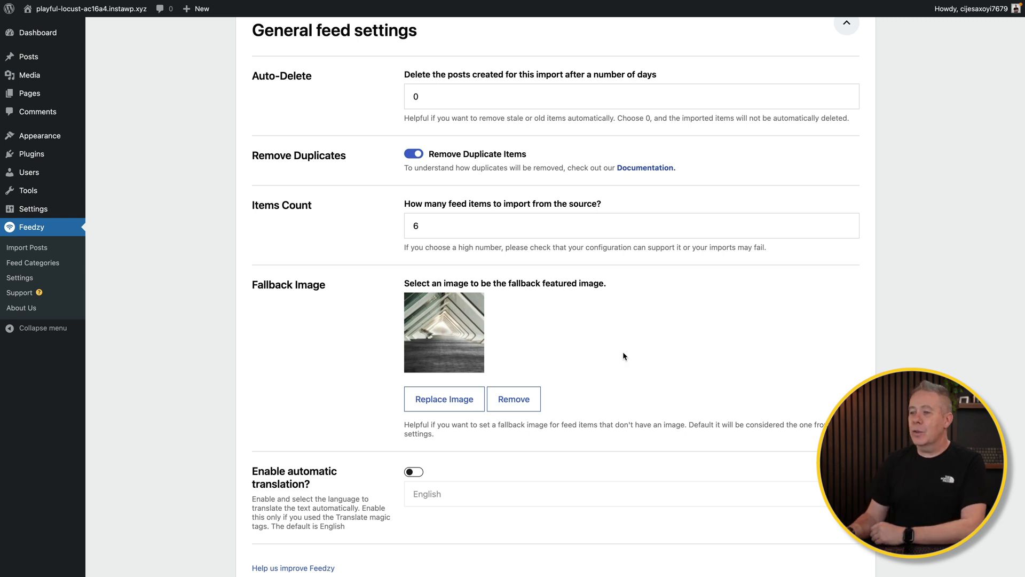
# Enable automatic translation to check which target languages are offered, and switch it off again without choosing one
pyautogui.scroll(-3, 623, 351)
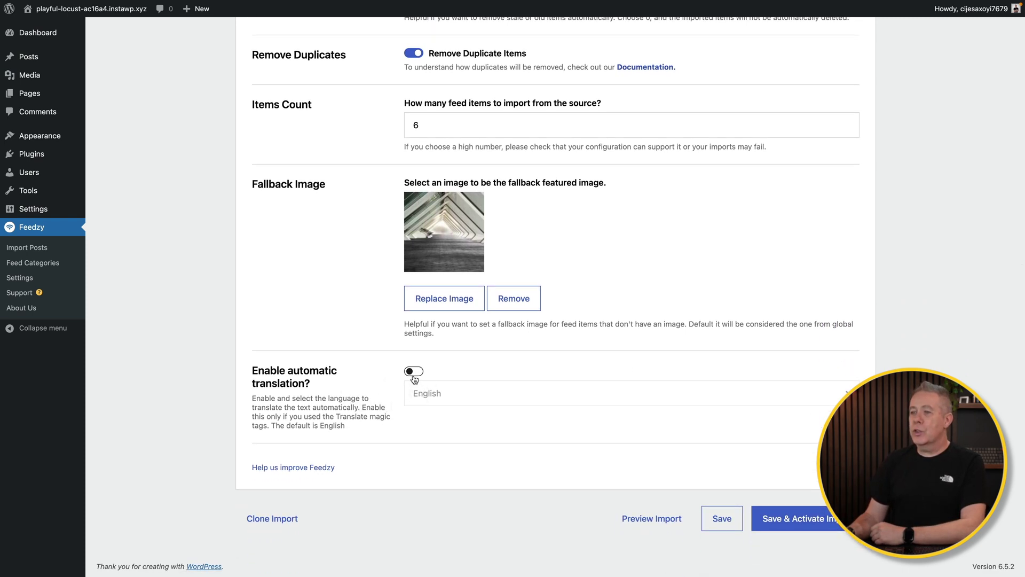
pyautogui.click(416, 372)
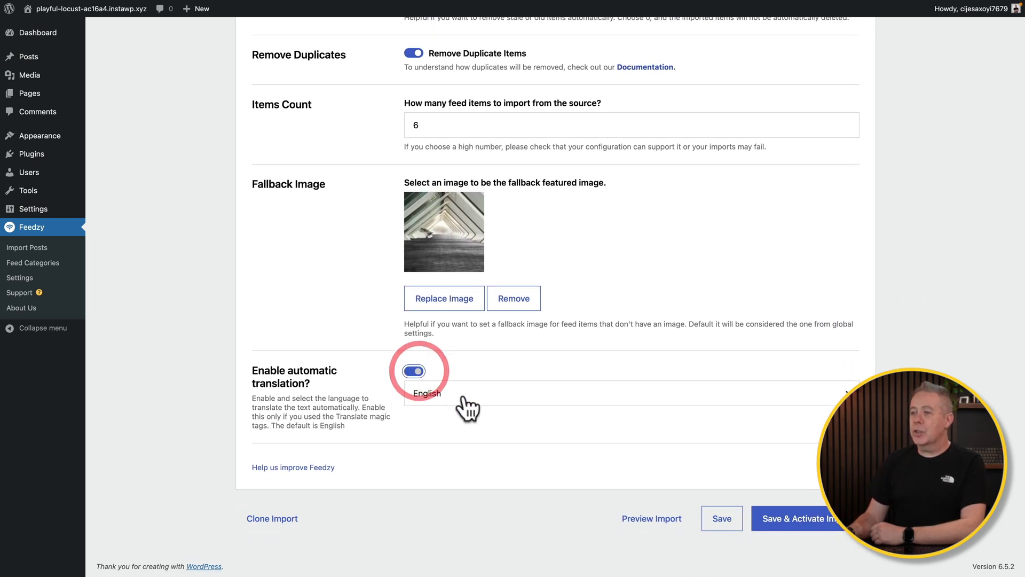
pyautogui.click(461, 396)
pyautogui.scroll(-3, 474, 470)
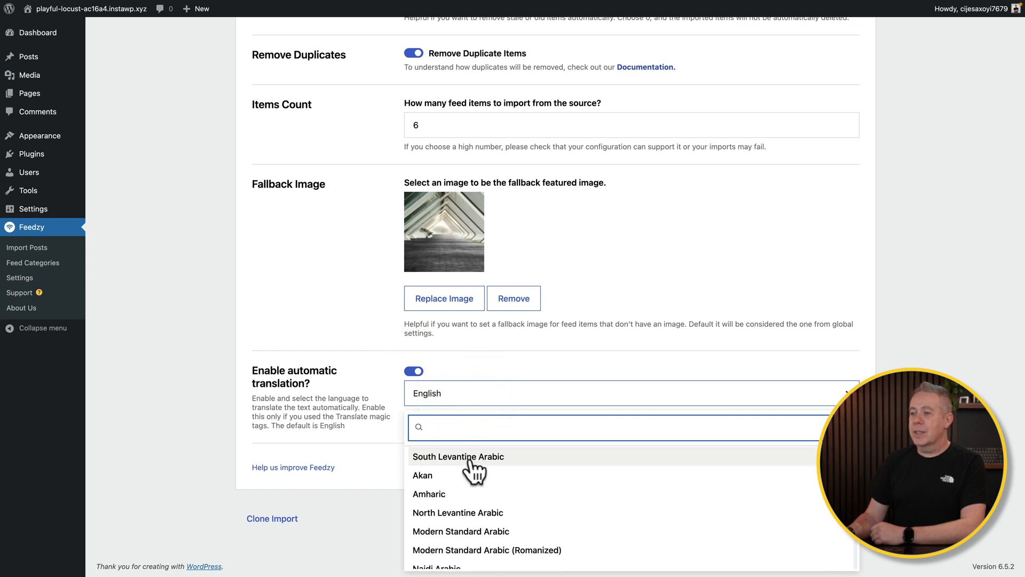
pyautogui.click(372, 376)
pyautogui.click(413, 371)
# Save and activate the CSS Tutorials import, and run it immediately from the list of imports
pyautogui.scroll(2, 384, 361)
pyautogui.scroll(-2, 385, 374)
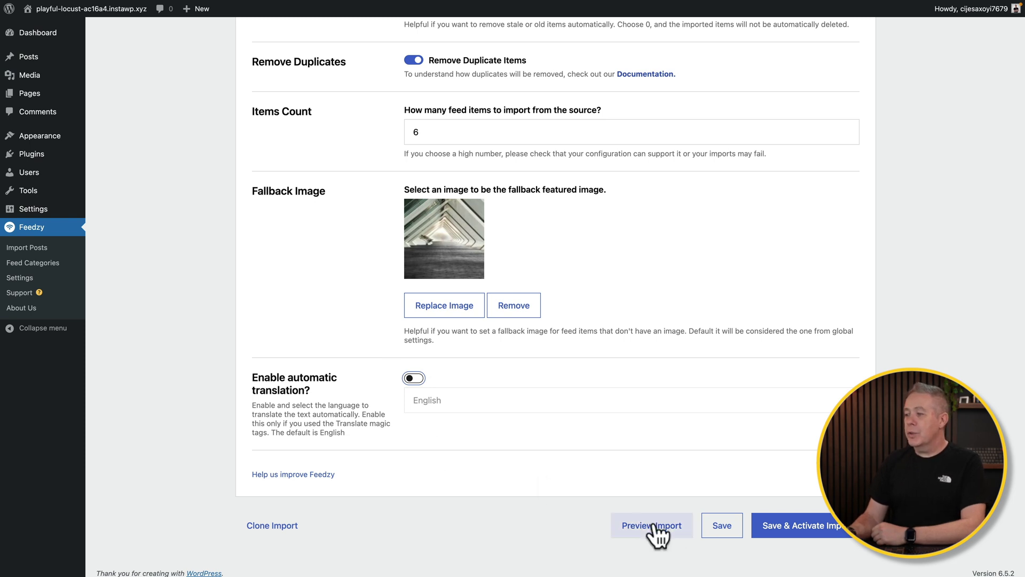
pyautogui.click(804, 528)
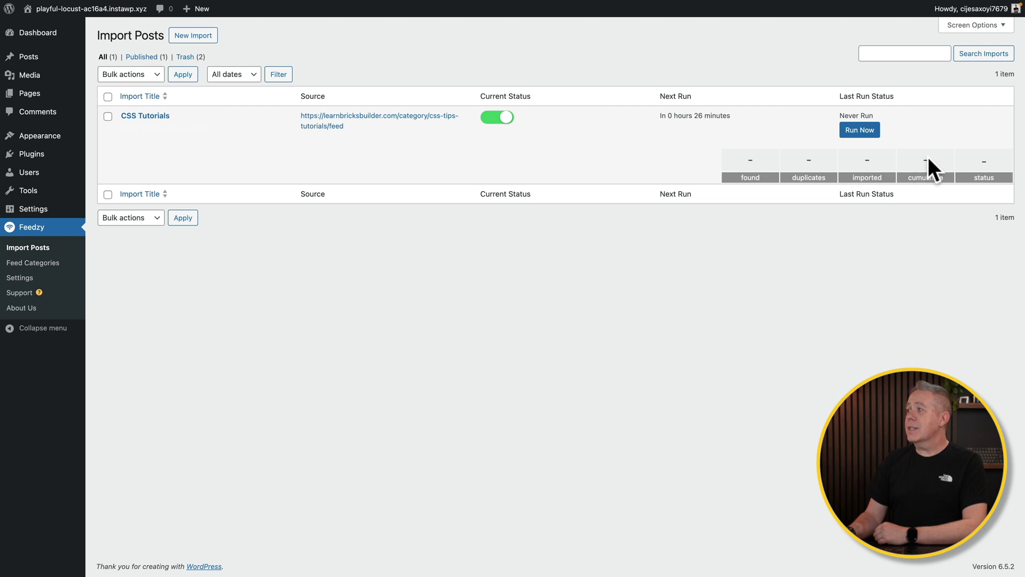
pyautogui.click(856, 130)
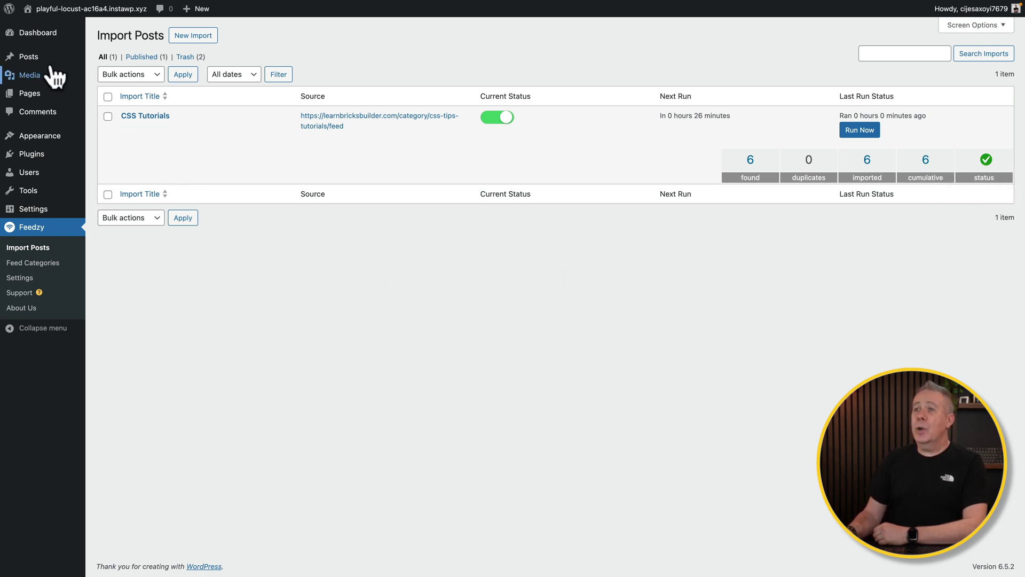
# Open the list of all posts to check the imported articles
pyautogui.moveTo(47, 60)
pyautogui.click(98, 59)
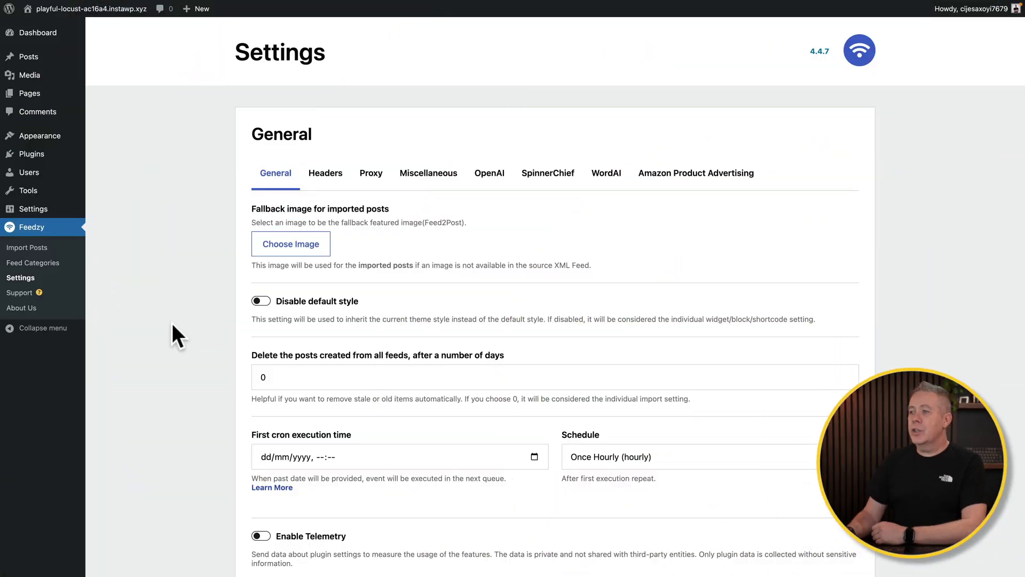
# Examine the Feedzy settings for the OpenAI, SpinnerChief, WordAI and Amazon Product Advertising integrations
pyautogui.scroll(-2, 172, 323)
pyautogui.scroll(-1, 172, 328)
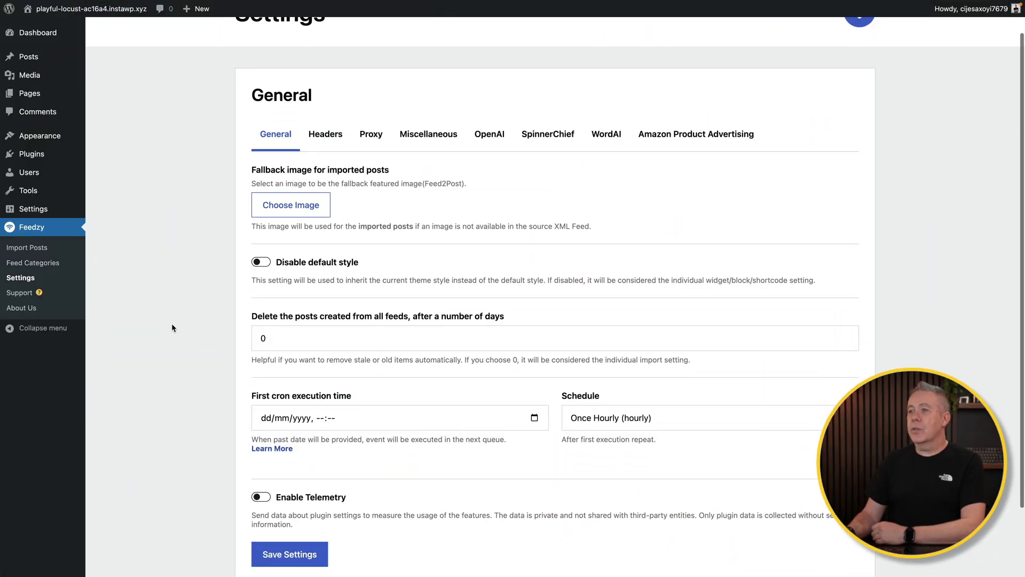
pyautogui.click(487, 143)
pyautogui.click(553, 173)
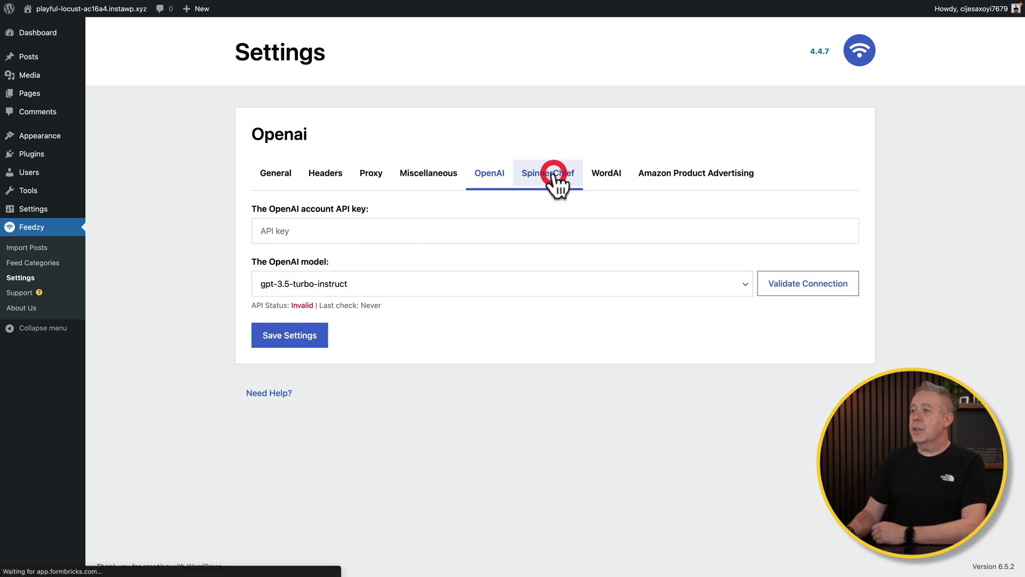
pyautogui.click(594, 173)
pyautogui.click(656, 173)
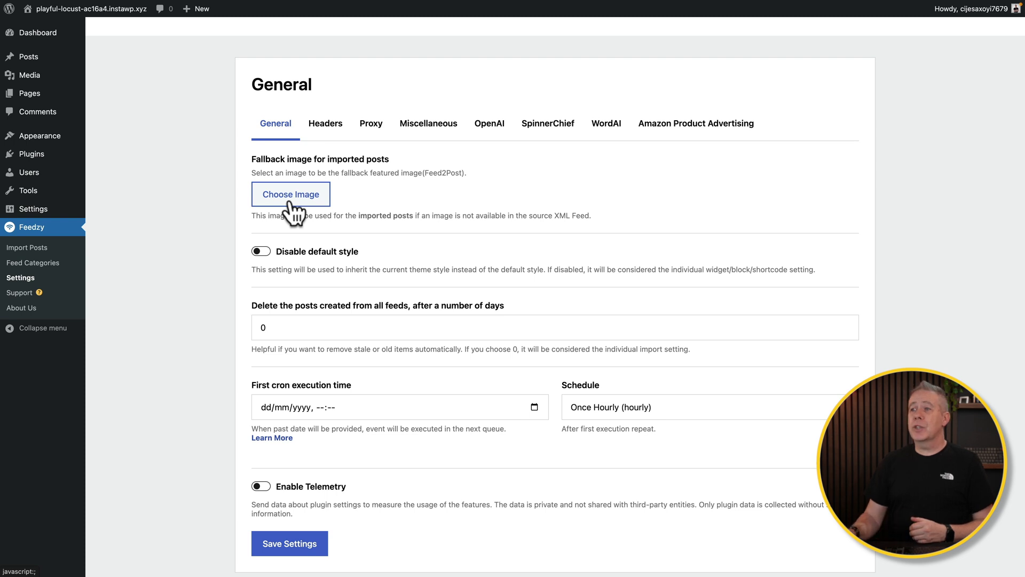
# Review Feedzy's General, Headers, Proxy and Miscellaneous settings without changing any of them
pyautogui.scroll(-3, 187, 261)
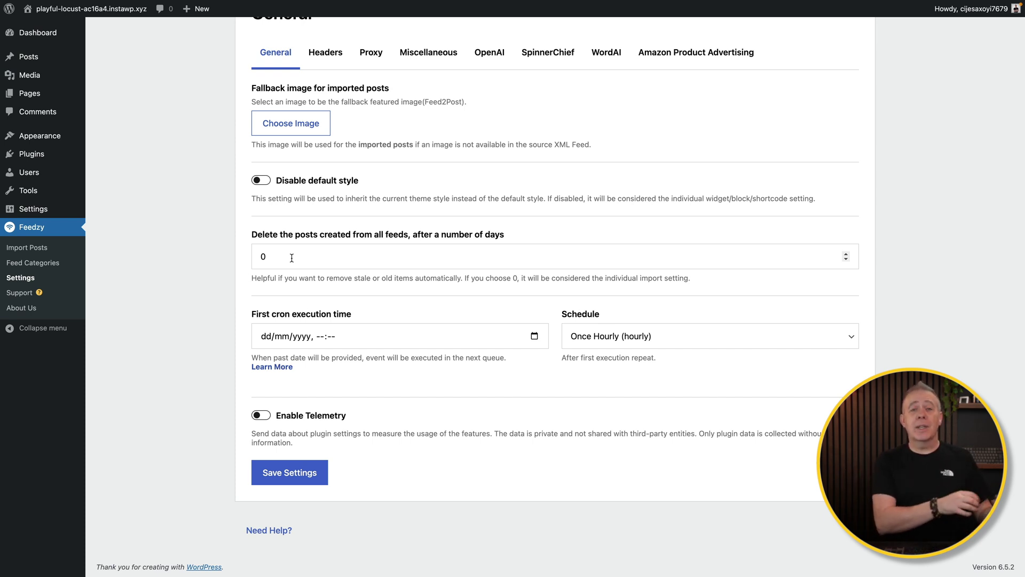
pyautogui.scroll(3, 340, 401)
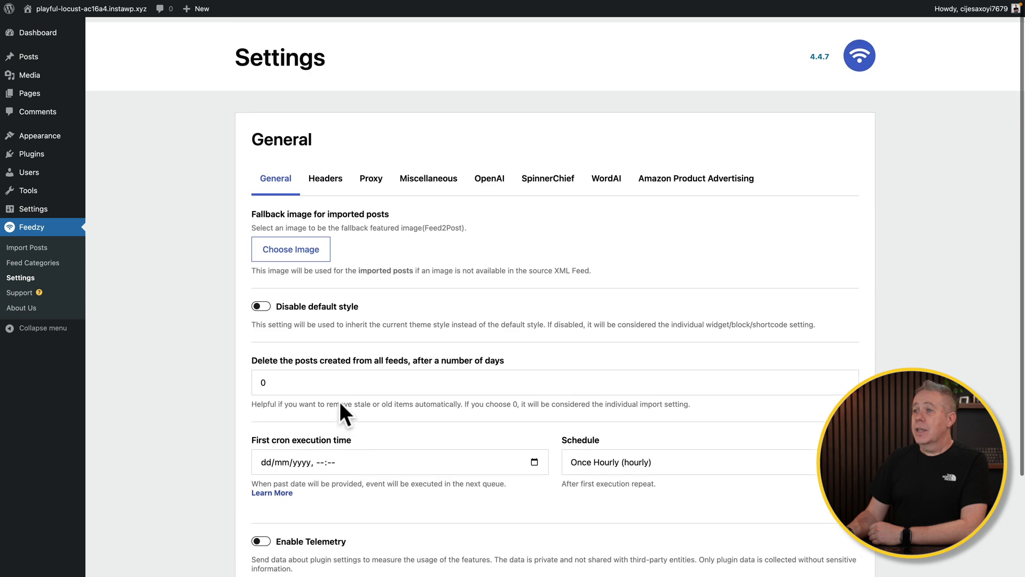
pyautogui.click(328, 181)
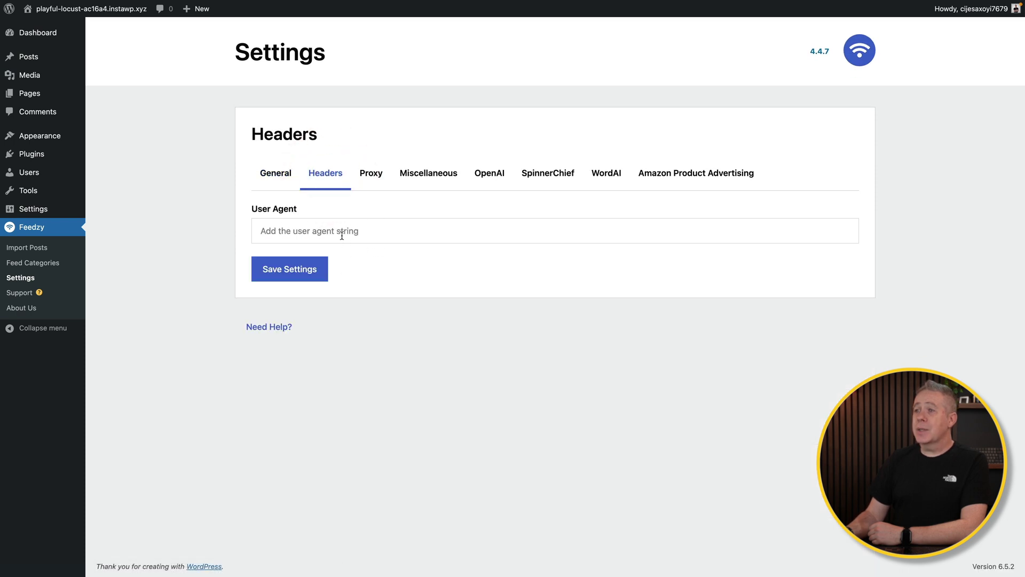
pyautogui.click(372, 180)
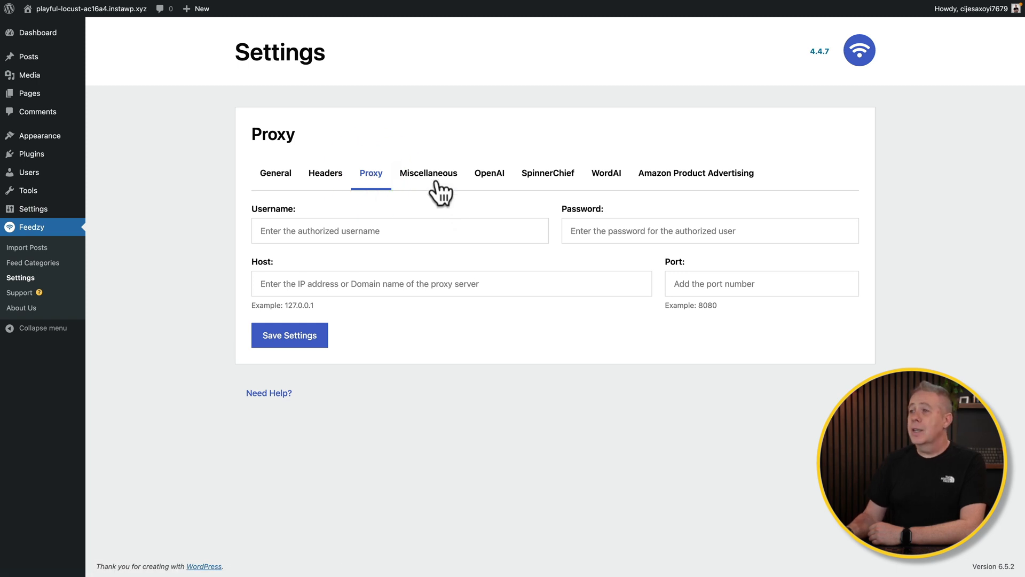
pyautogui.click(436, 182)
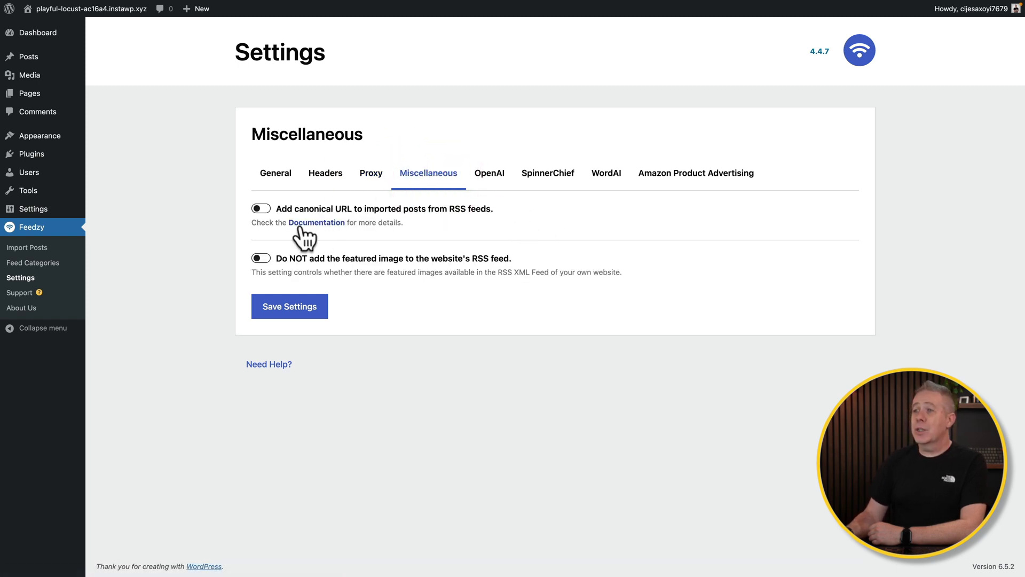